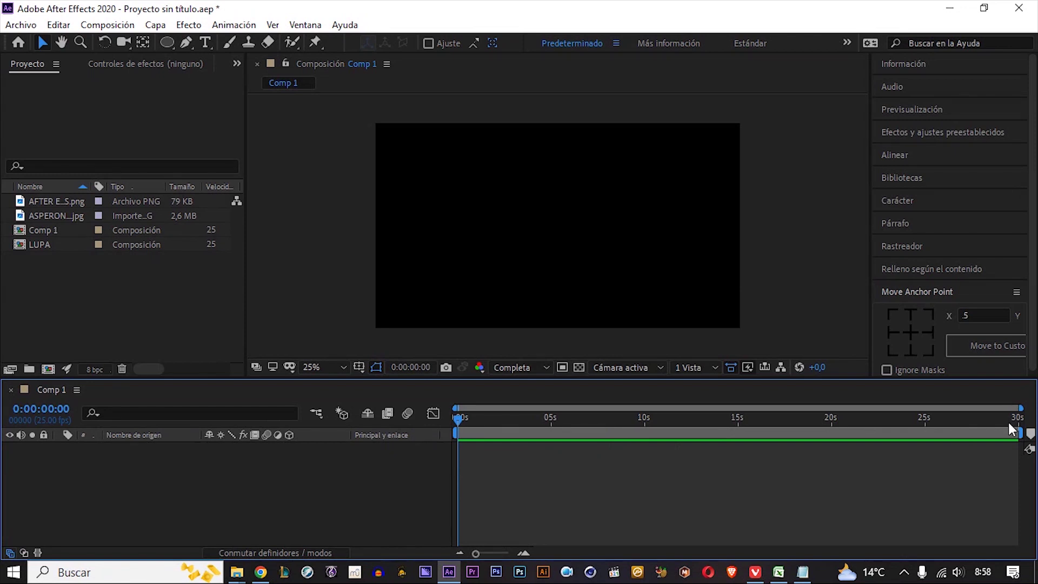
- Add the AFTER EFFECTS.png logo to Comp 1 as a centred layer 1, then deselect it
{"action": "left_click", "coordinate": [124, 278]}
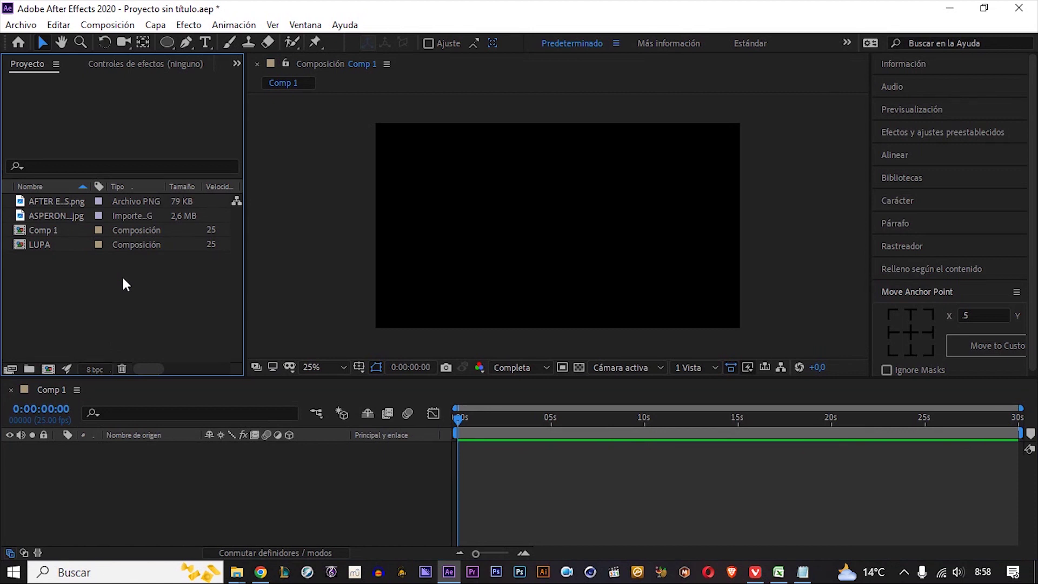
{"action": "left_click_drag", "start_coordinate": [54, 201], "coordinate": [208, 529]}
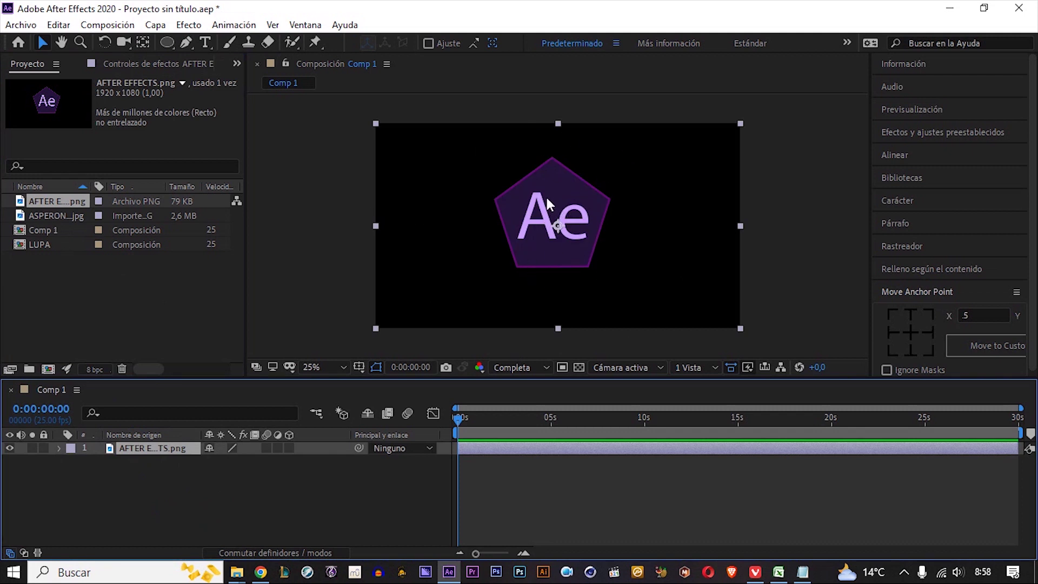
{"action": "left_click", "coordinate": [276, 543]}
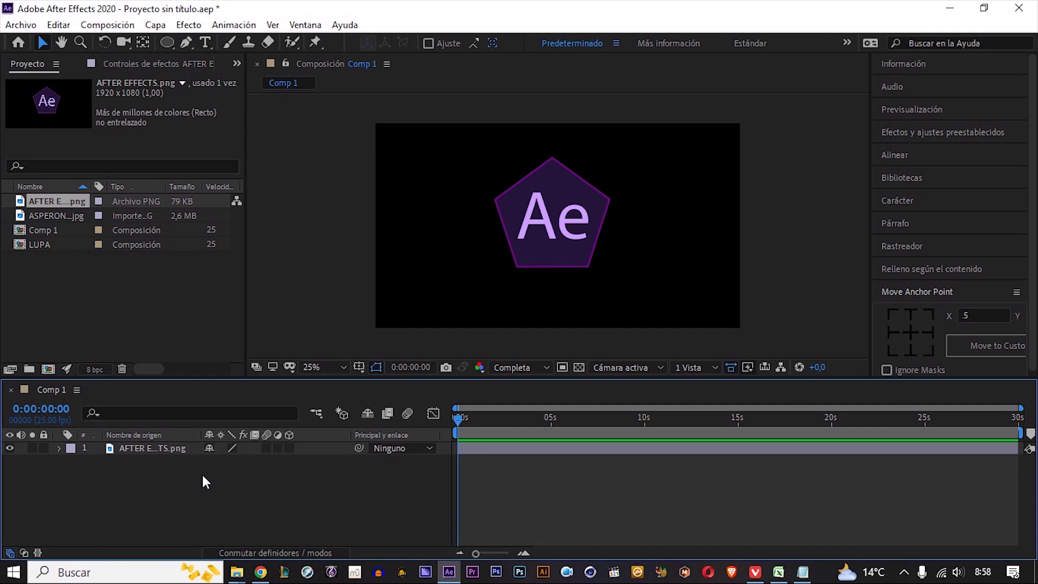
- Draw a stroked ellipse ring with a Pen-tool diagonal handle at the comp's top-left
{"action": "left_click", "coordinate": [168, 42]}
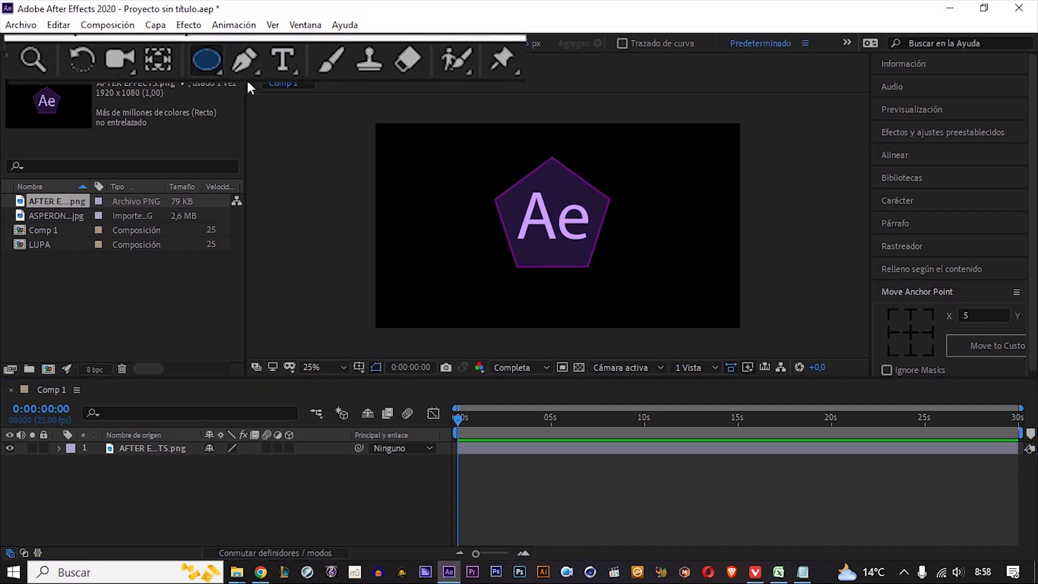
{"action": "left_click_drag", "start_coordinate": [389, 151], "coordinate": [418, 190]}
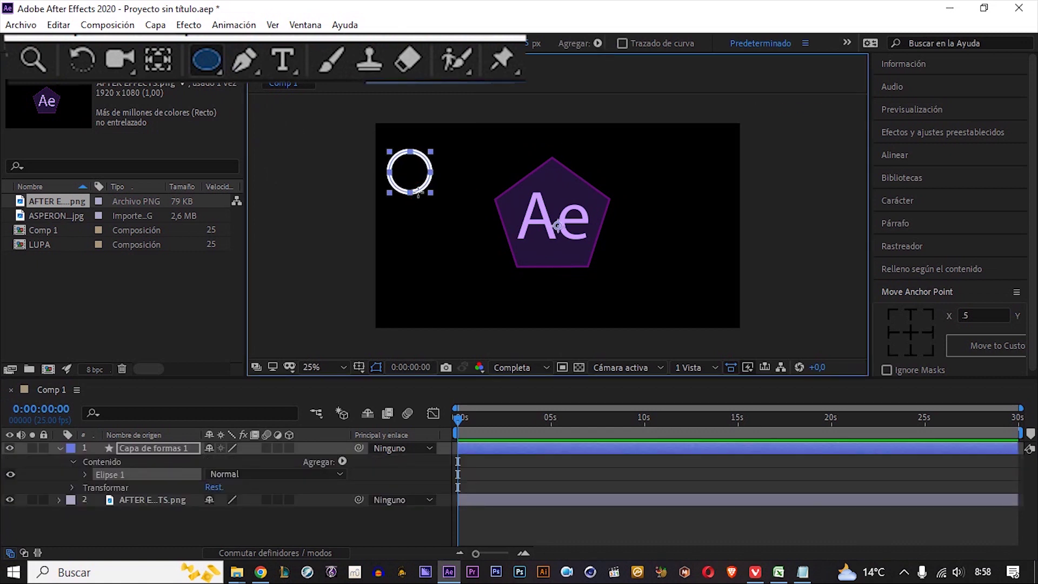
{"action": "left_click", "coordinate": [246, 522]}
{"action": "left_click", "coordinate": [244, 60]}
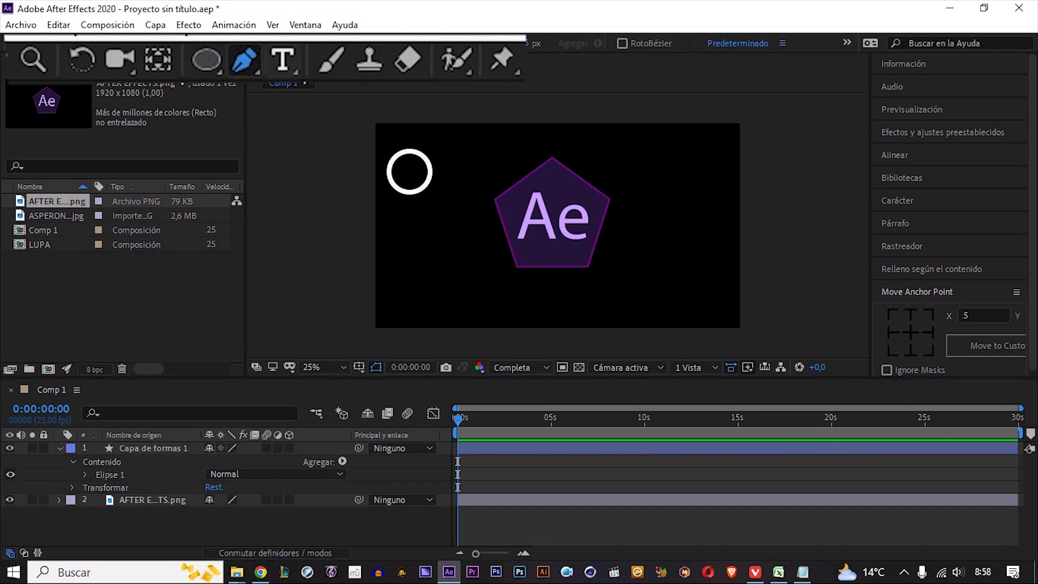
{"action": "key", "text": "period"}
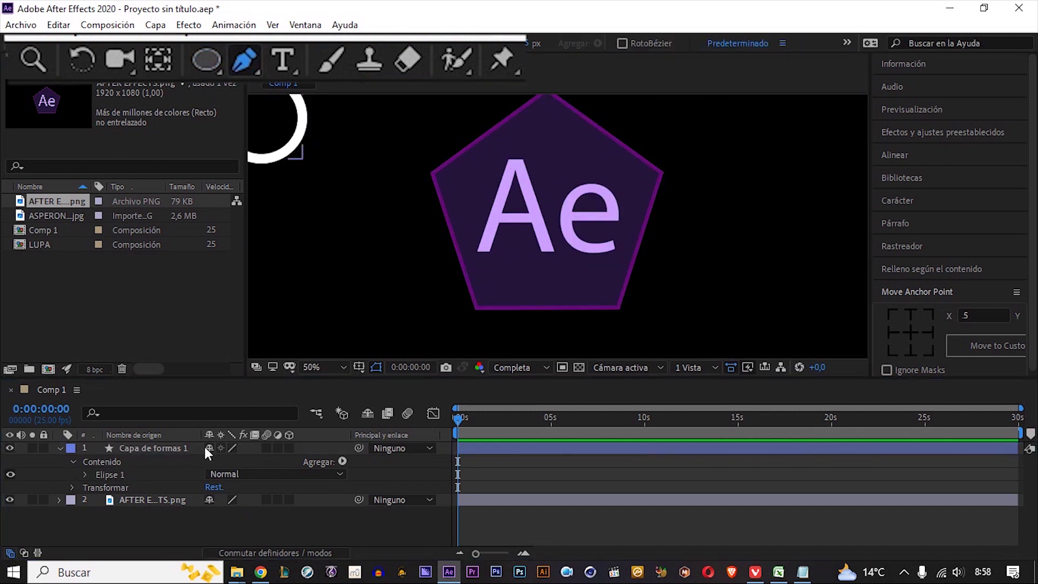
{"action": "left_click", "coordinate": [281, 152]}
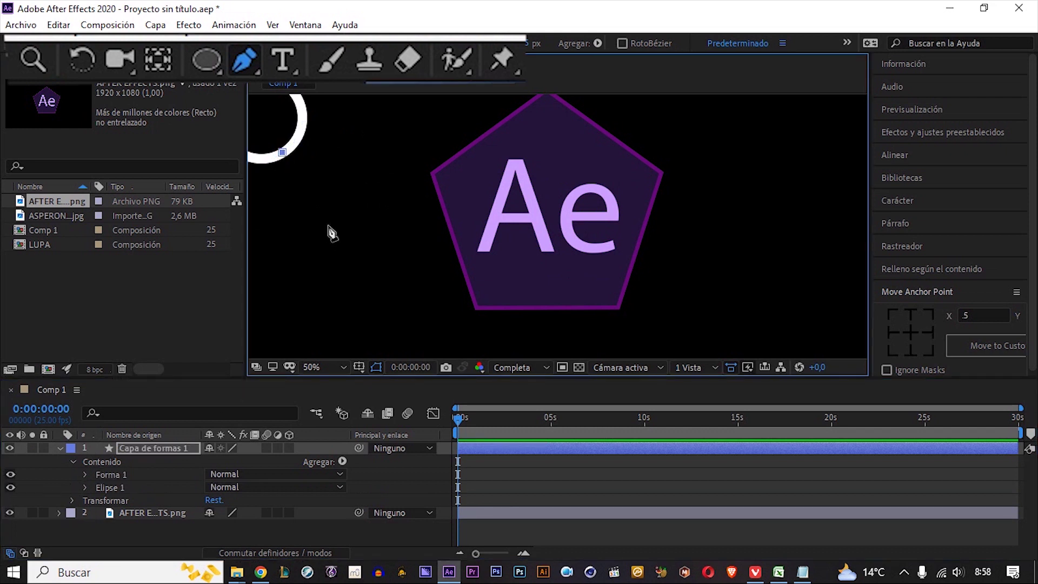
{"action": "key", "text": "comma"}
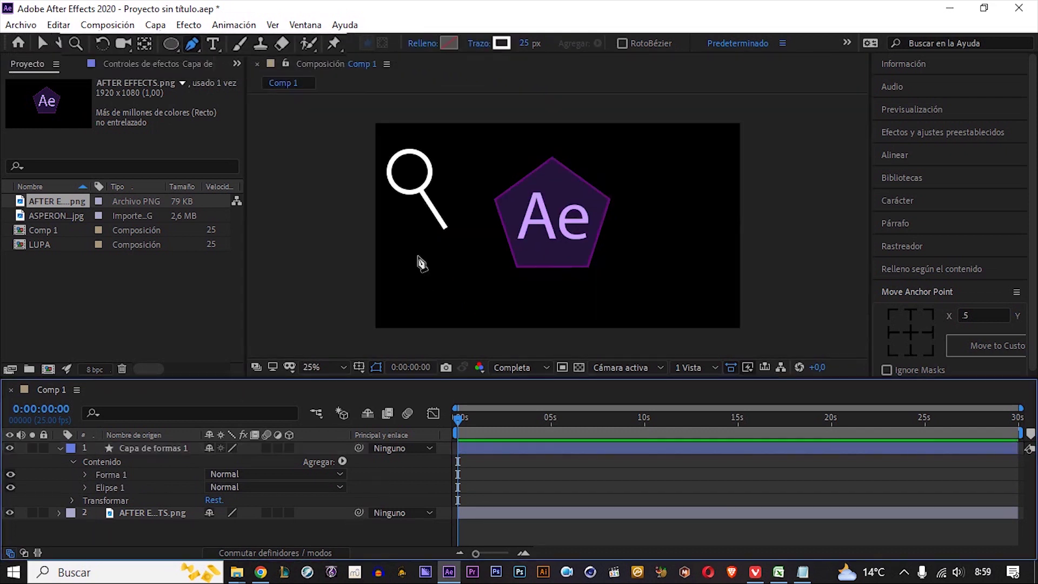
{"action": "key", "text": "v"}
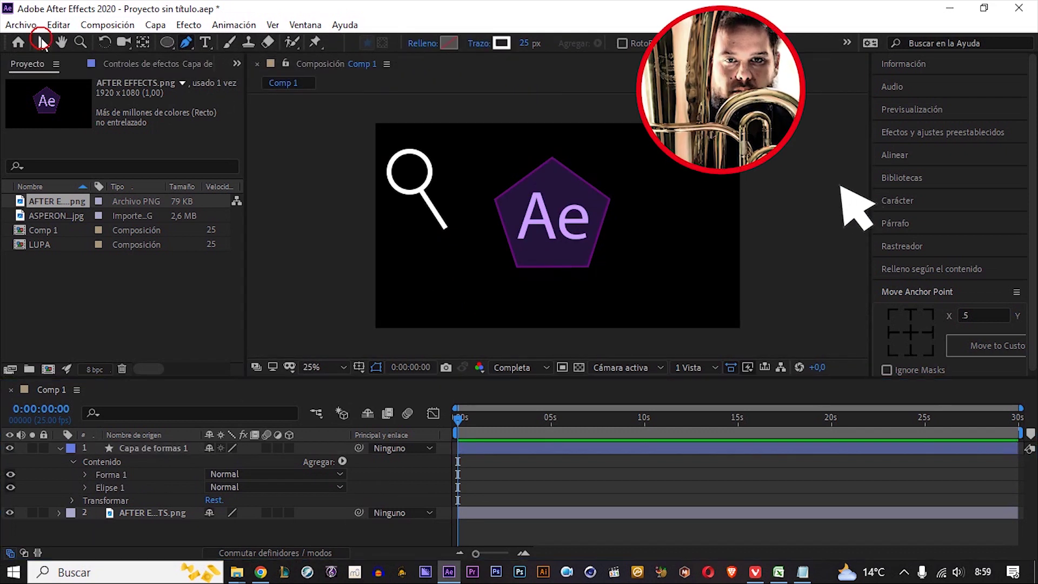
{"action": "left_click", "coordinate": [431, 180]}
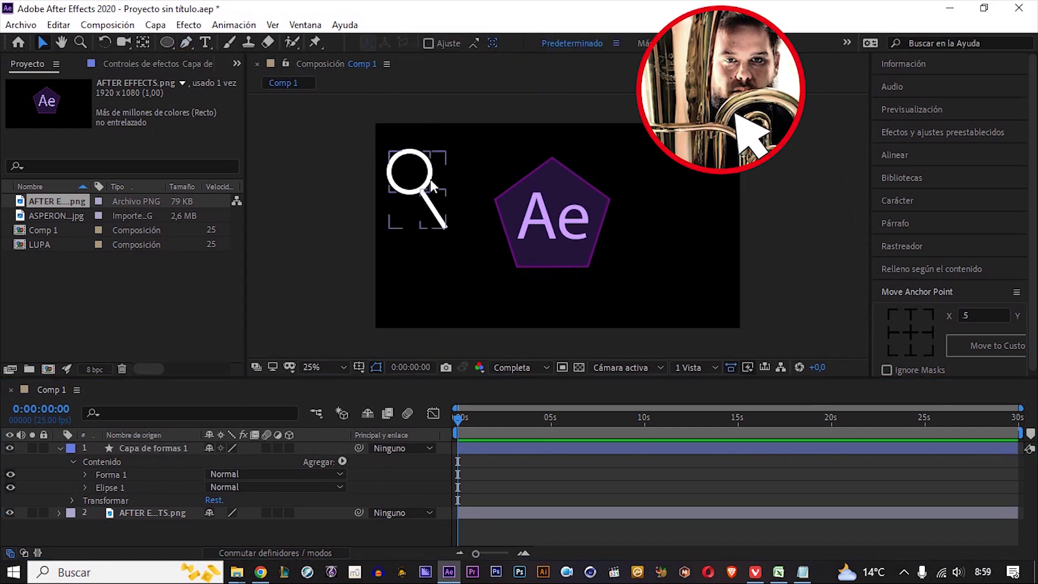
- Precompose the magnifying-glass shape layer into a composition named LUPA
{"action": "right_click", "coordinate": [167, 445]}
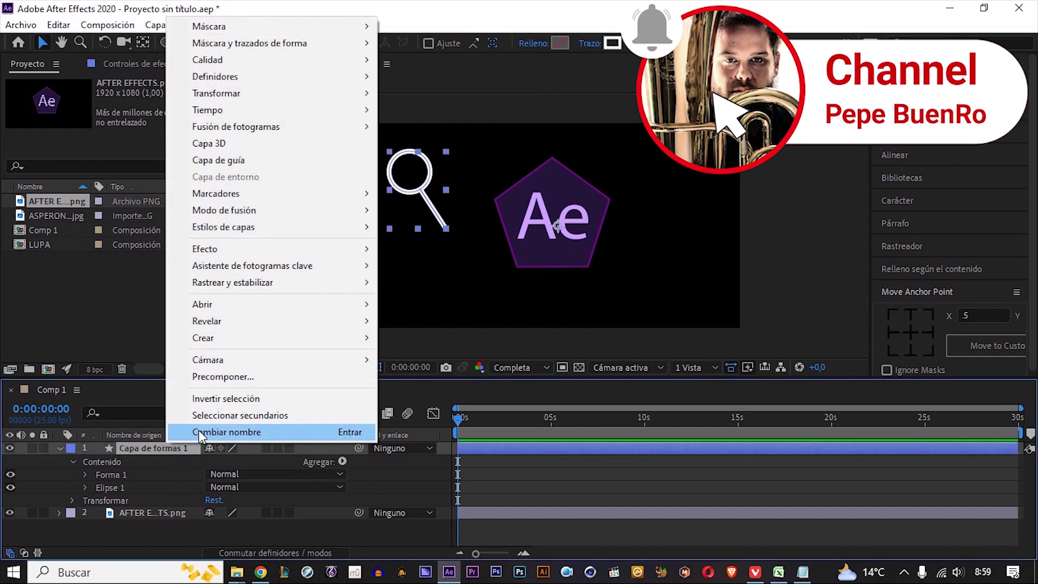
{"action": "left_click", "coordinate": [233, 376]}
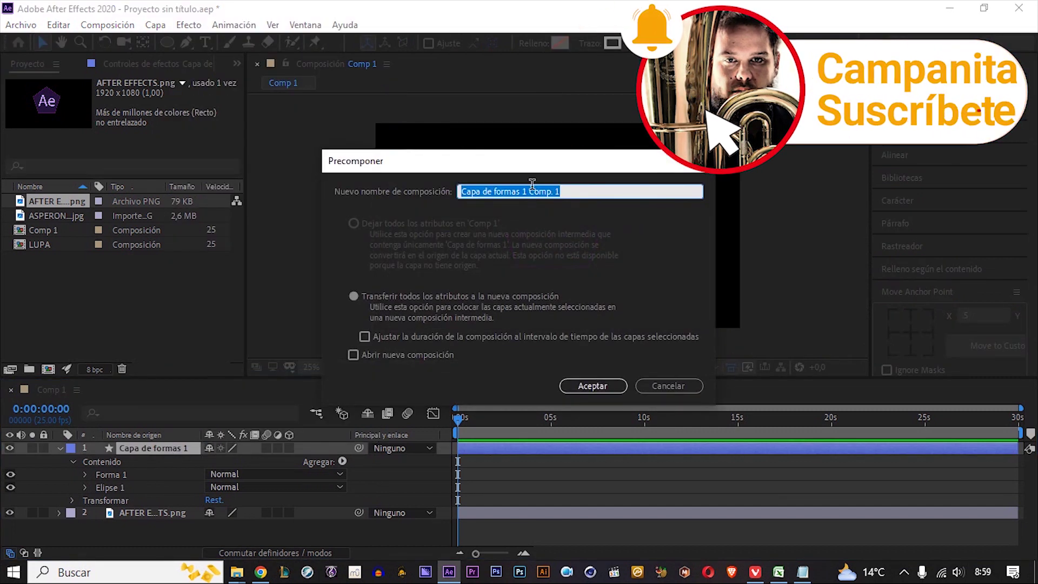
{"action": "type", "text": "LUPA"}
{"action": "key", "text": "Return"}
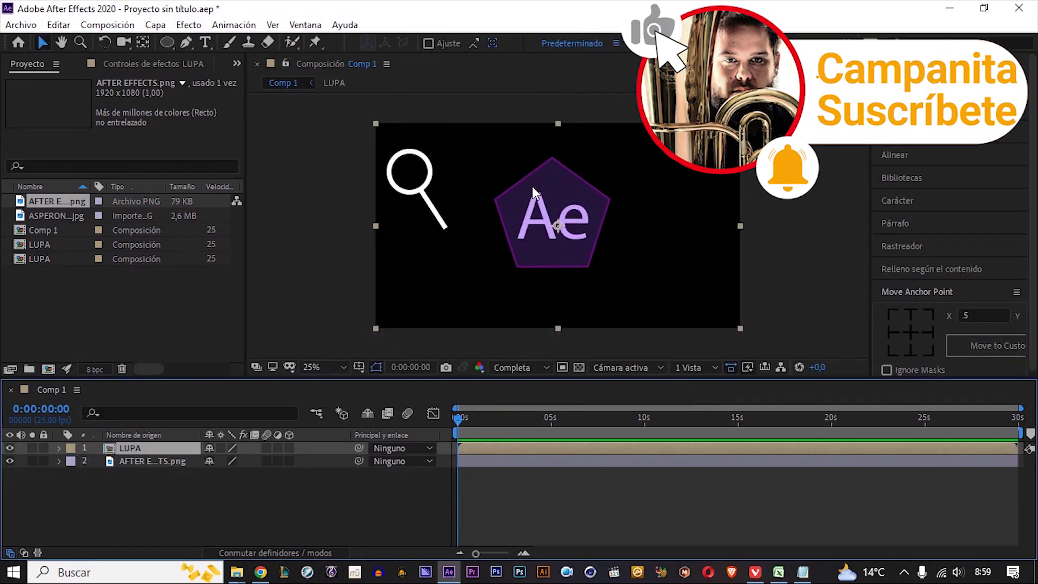
- Move LUPA's anchor point into the lens circle with the Pan Behind tool
{"action": "left_click", "coordinate": [238, 483]}
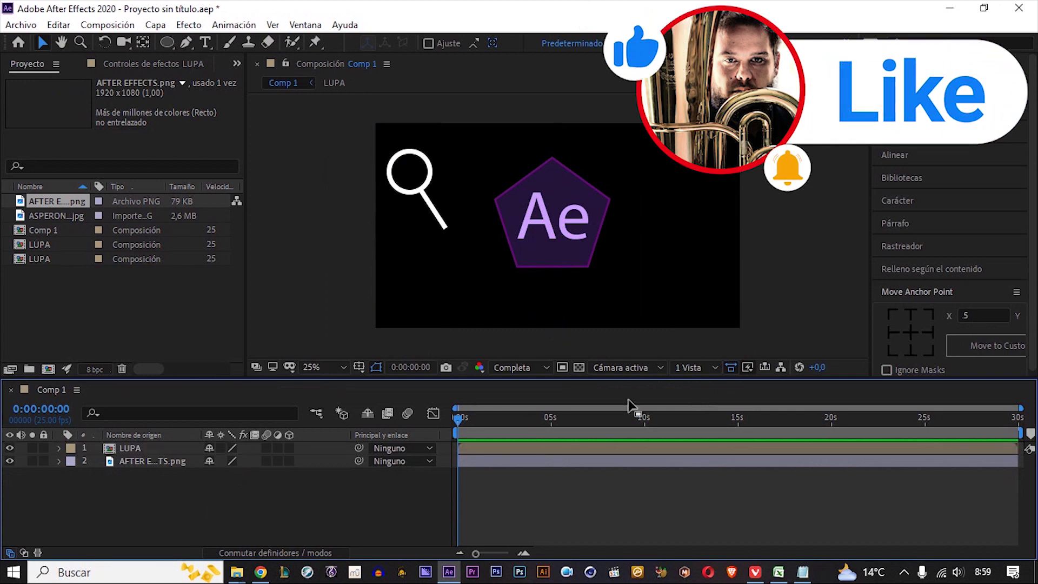
{"action": "left_click", "coordinate": [193, 448]}
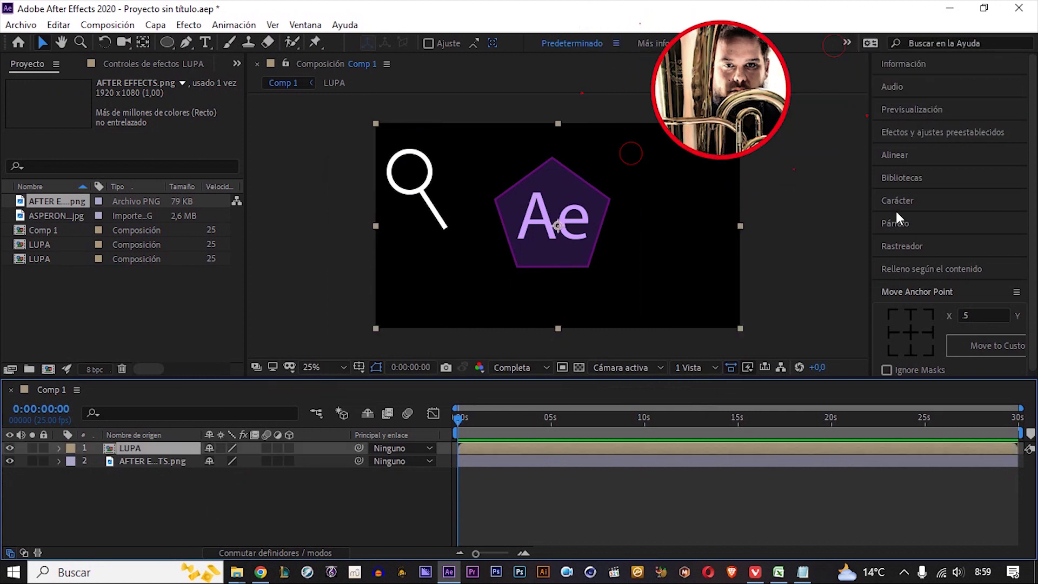
{"action": "left_click", "coordinate": [144, 40]}
{"action": "left_click_drag", "start_coordinate": [558, 226], "coordinate": [409, 174]}
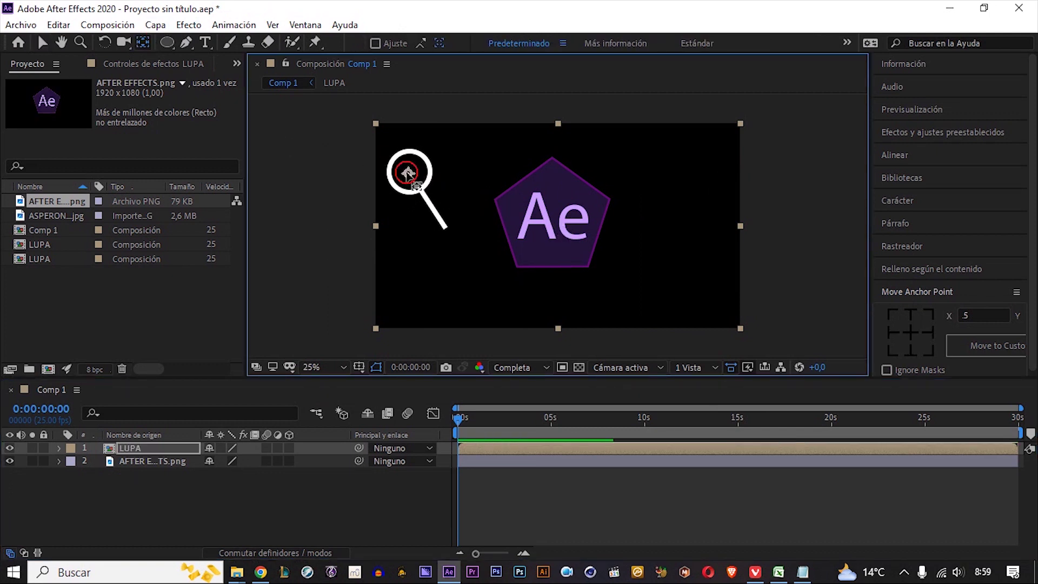
- Apply the Aumentar effect to the AFTER EFFECTS.png logo layer and toggle it to compare
{"action": "left_click", "coordinate": [168, 464]}
{"action": "key", "text": "ctrl+space"}
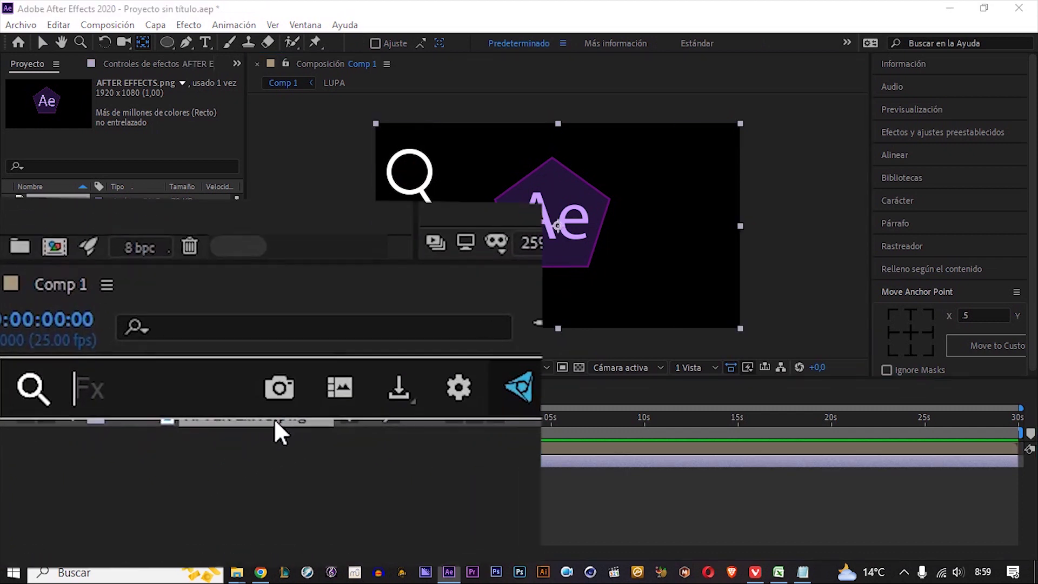
{"action": "type", "text": "aue"}
{"action": "key", "text": "BackSpace"}
{"action": "type", "text": "m"}
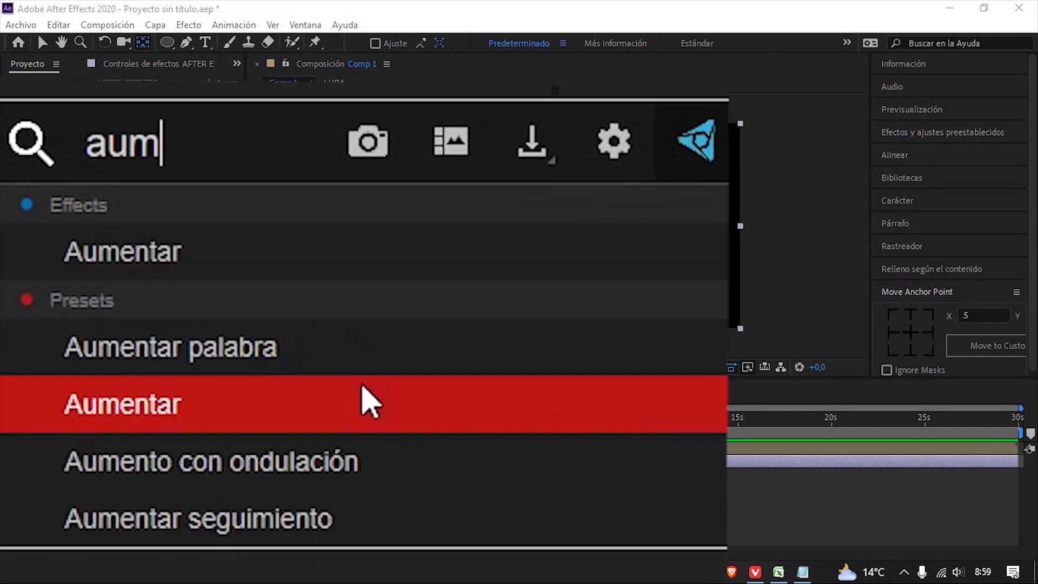
{"action": "key", "text": "Escape"}
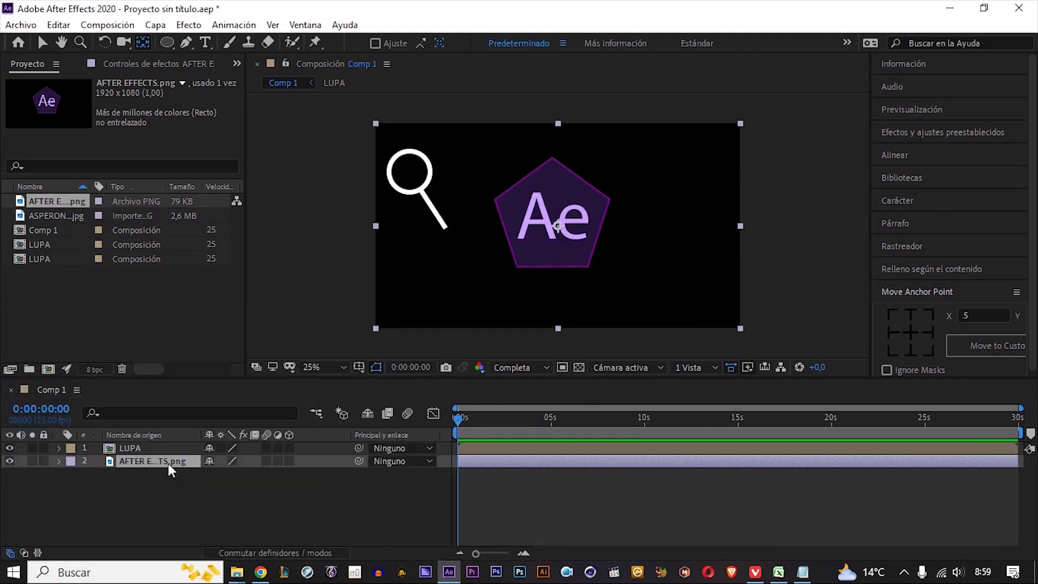
{"action": "key", "text": "v"}
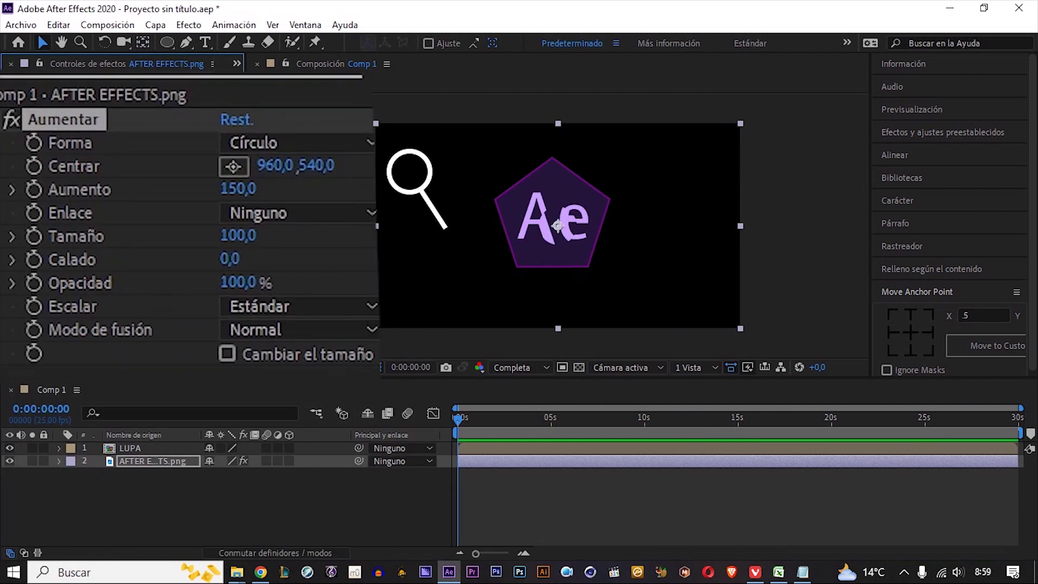
{"action": "left_click", "coordinate": [11, 120]}
{"action": "left_click", "coordinate": [12, 122]}
- Move Aumentar's centre to 170,252 inside the magnifier lens
{"action": "left_click", "coordinate": [179, 462]}
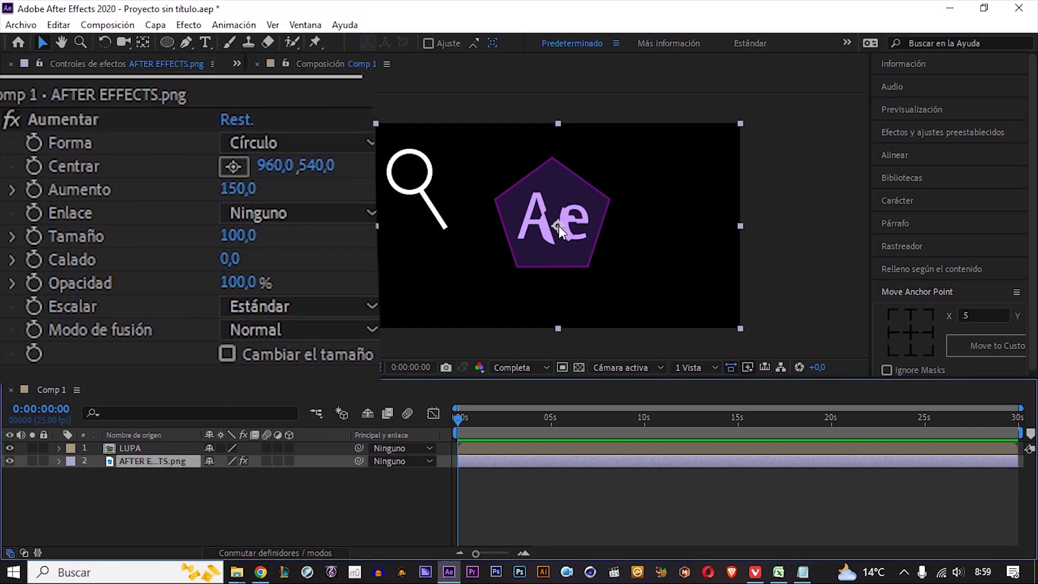
{"action": "left_click", "coordinate": [559, 226]}
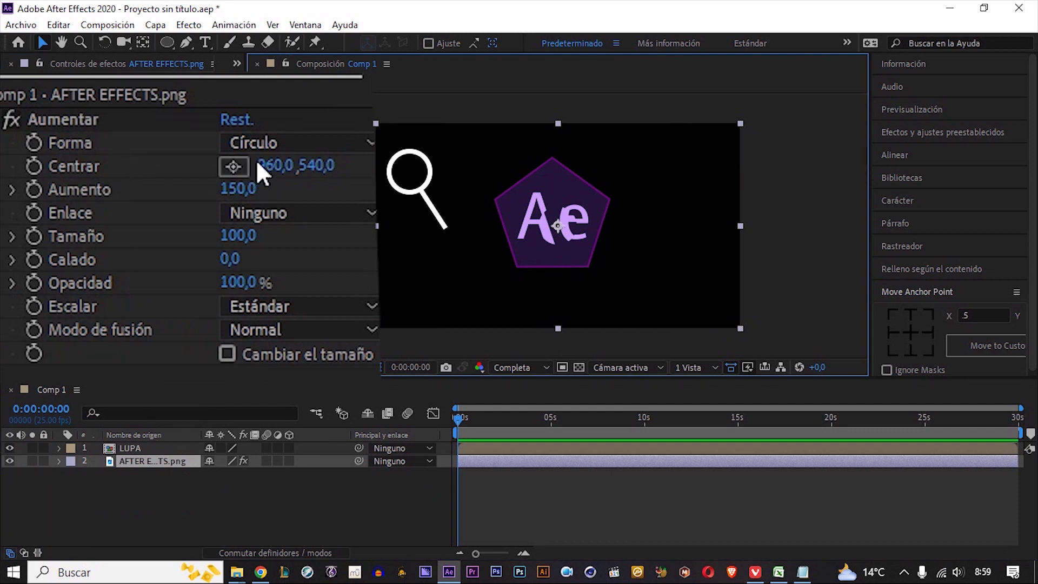
{"action": "left_click_drag", "start_coordinate": [259, 164], "coordinate": [107, 177]}
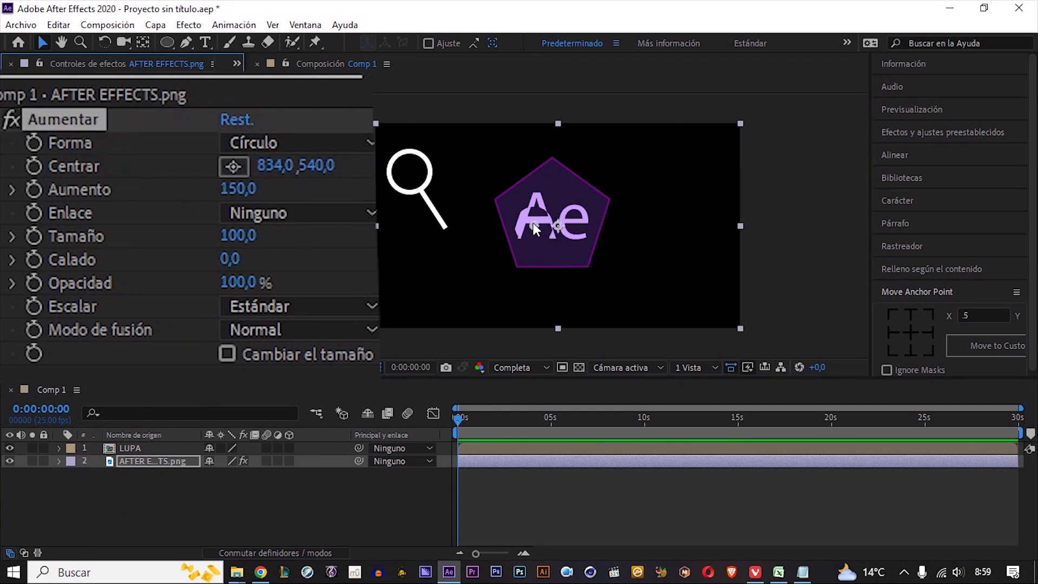
{"action": "left_click_drag", "start_coordinate": [533, 223], "coordinate": [408, 172]}
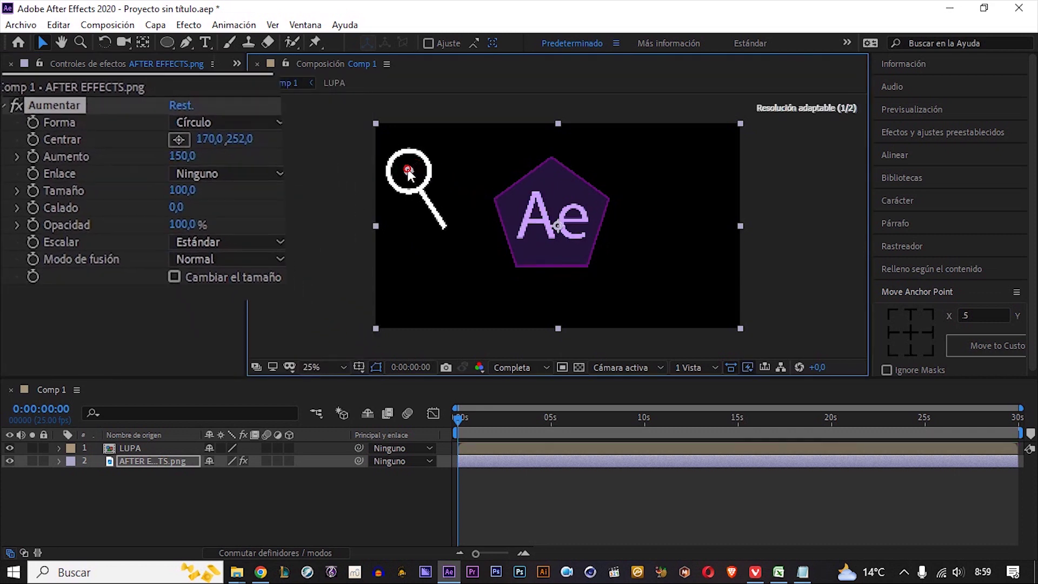
- Link the logo's Aumentar centre to LUPA's position with the pick whip
{"action": "key", "text": "e"}
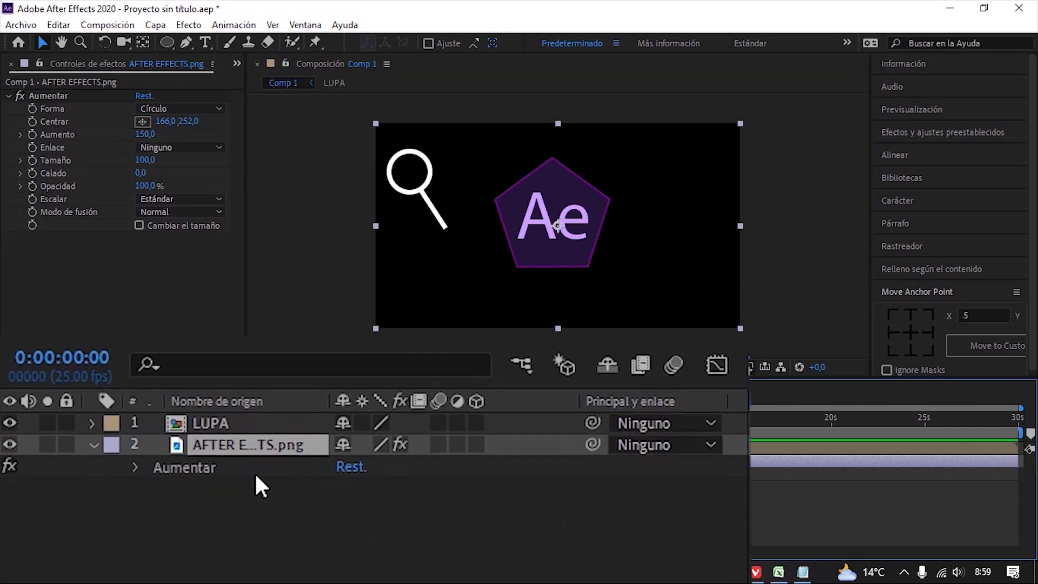
{"action": "left_click", "coordinate": [128, 464]}
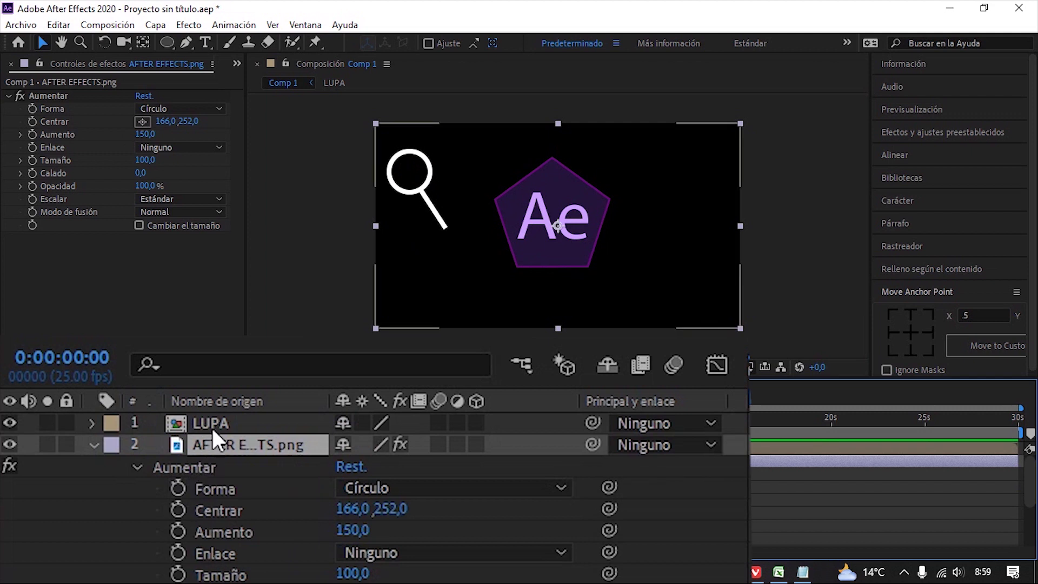
{"action": "left_click", "coordinate": [218, 423]}
{"action": "key", "text": "p"}
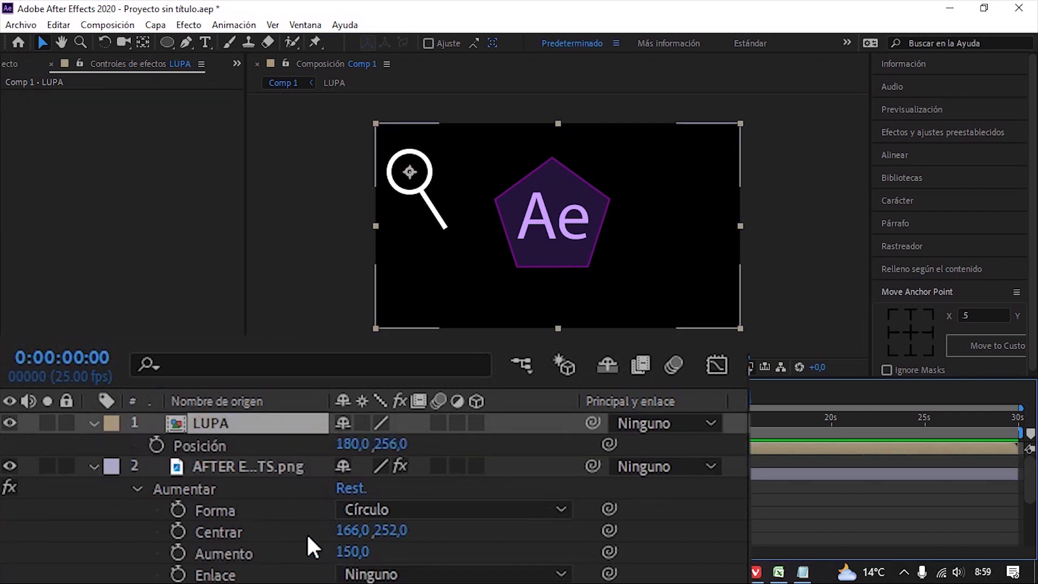
{"action": "left_click_drag", "start_coordinate": [608, 529], "coordinate": [300, 450]}
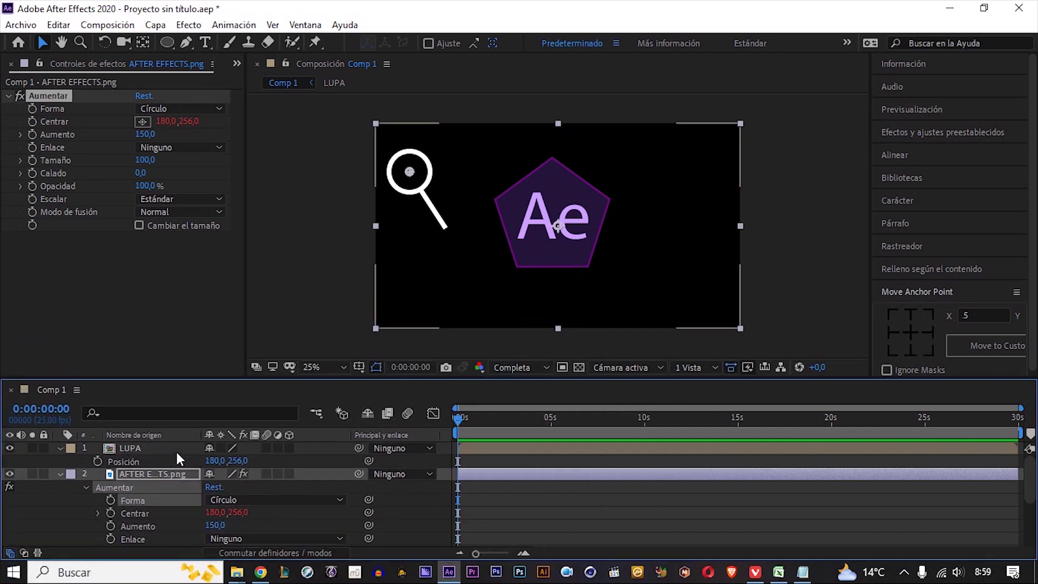
- Slide LUPA across the logo to 828,508 to test, then raise Aumentar's size to 279
{"action": "left_click", "coordinate": [176, 450]}
{"action": "left_click_drag", "start_coordinate": [420, 190], "coordinate": [565, 238]}
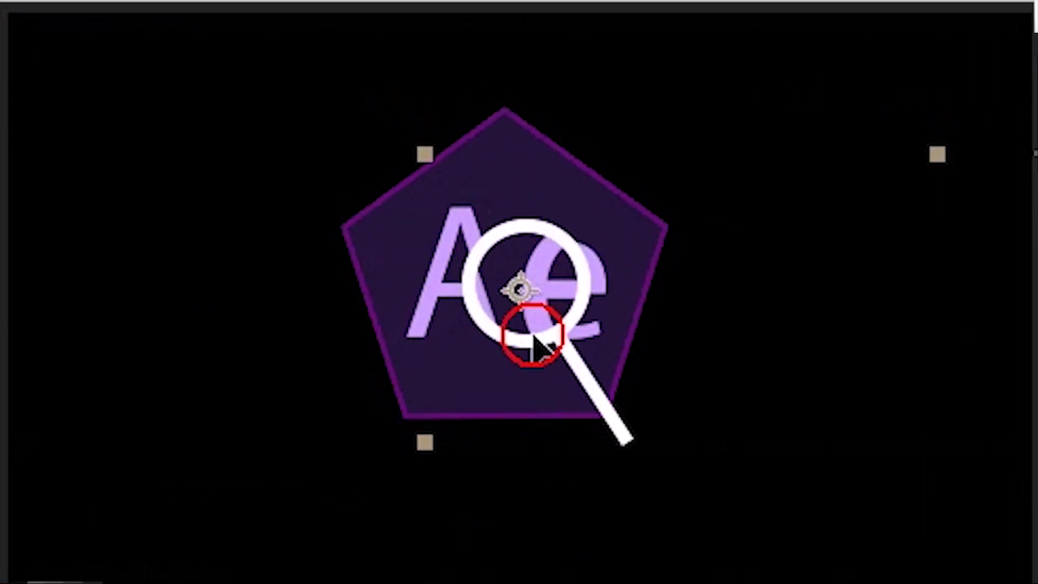
{"action": "left_click_drag", "start_coordinate": [535, 336], "coordinate": [487, 329]}
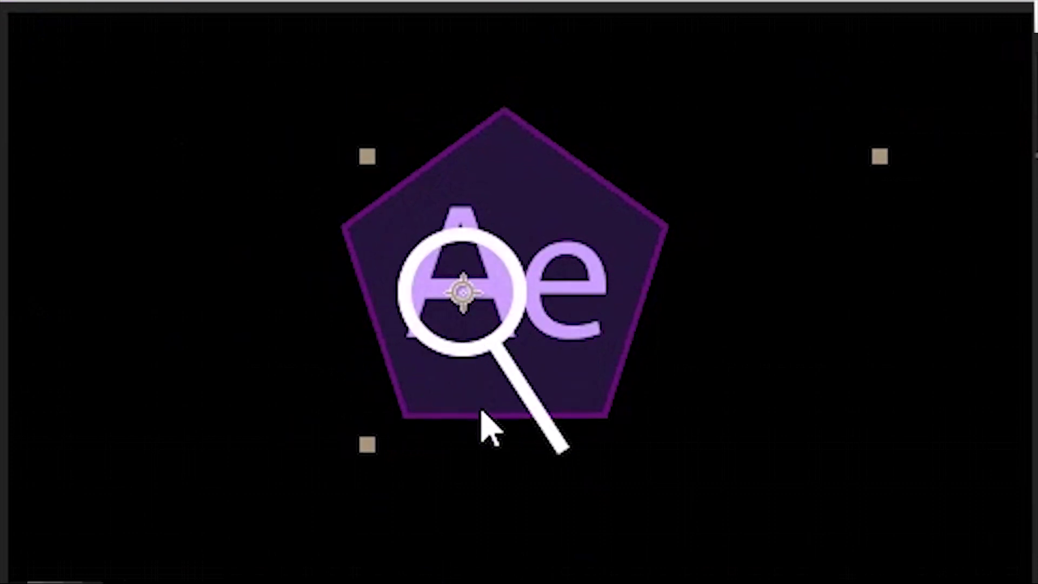
{"action": "left_click_drag", "start_coordinate": [492, 346], "coordinate": [579, 348]}
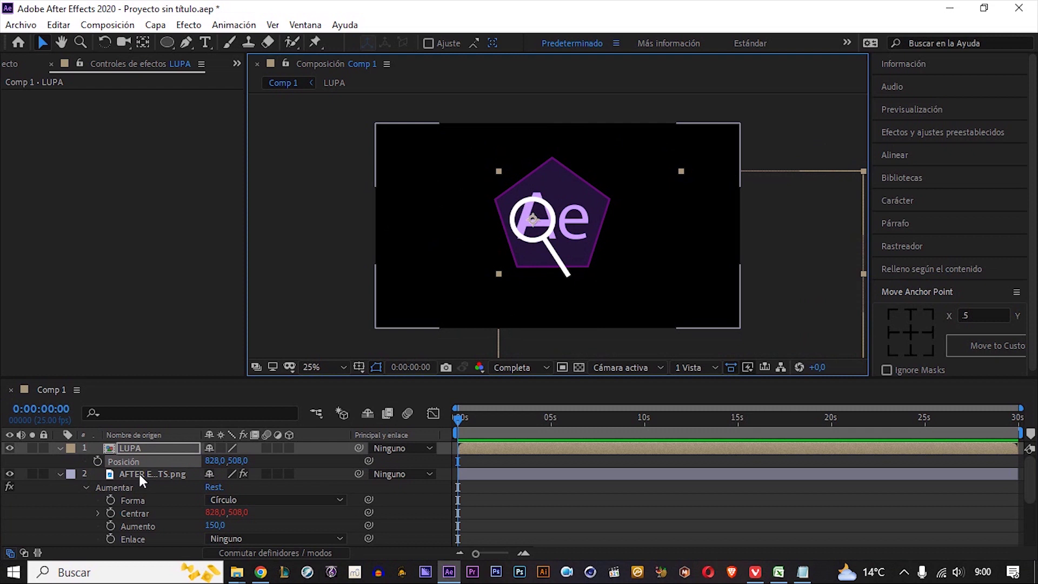
{"action": "left_click", "coordinate": [141, 476]}
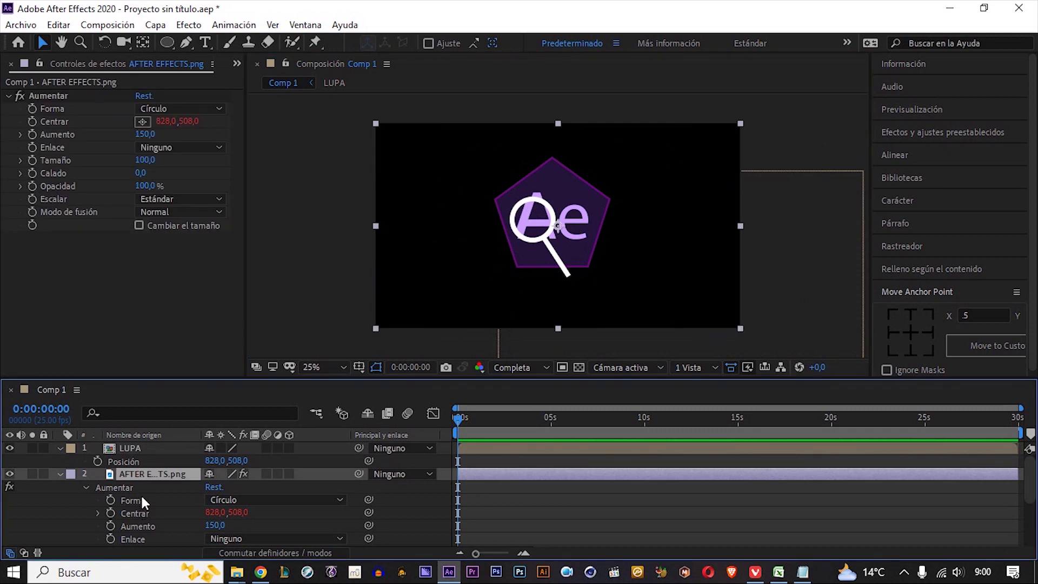
{"action": "left_click_drag", "start_coordinate": [145, 160], "coordinate": [238, 164]}
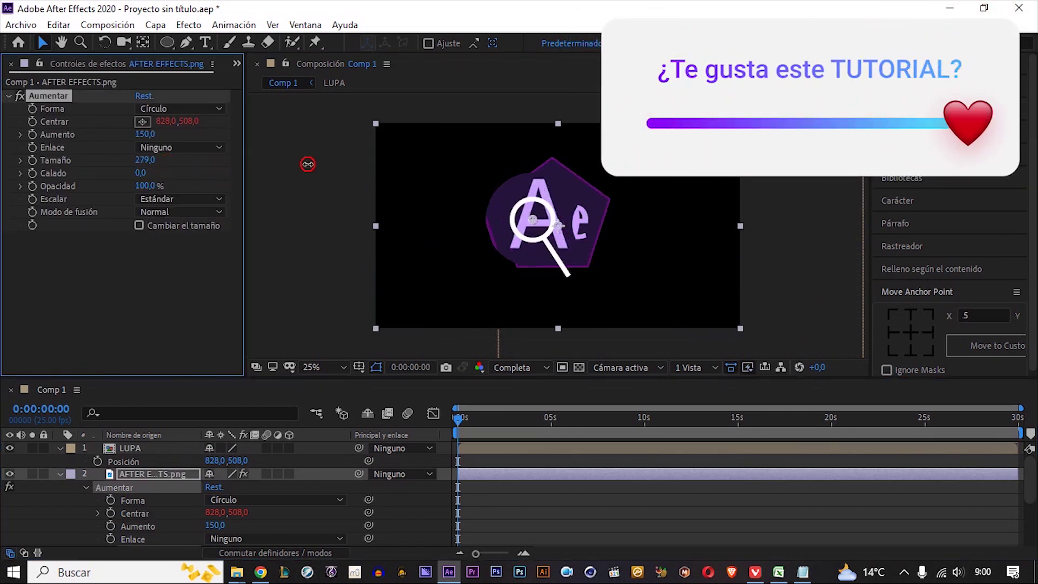
- Set Aumentar's size to 116 and magnification to 400, then move LUPA over the logo to test
{"action": "mouse_move", "coordinate": [237, 165]}
{"action": "left_mouse_down"}
{"action": "mouse_move", "coordinate": [347, 170]}
{"action": "mouse_move", "coordinate": [141, 162]}
{"action": "mouse_move", "coordinate": [257, 161]}
{"action": "left_mouse_up"}
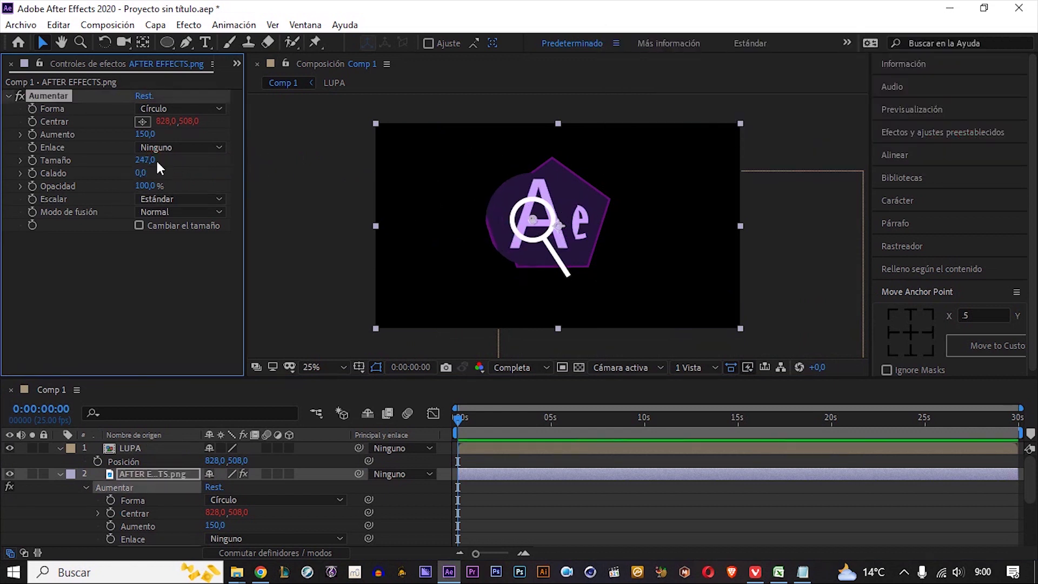
{"action": "left_click_drag", "start_coordinate": [145, 160], "coordinate": [54, 158]}
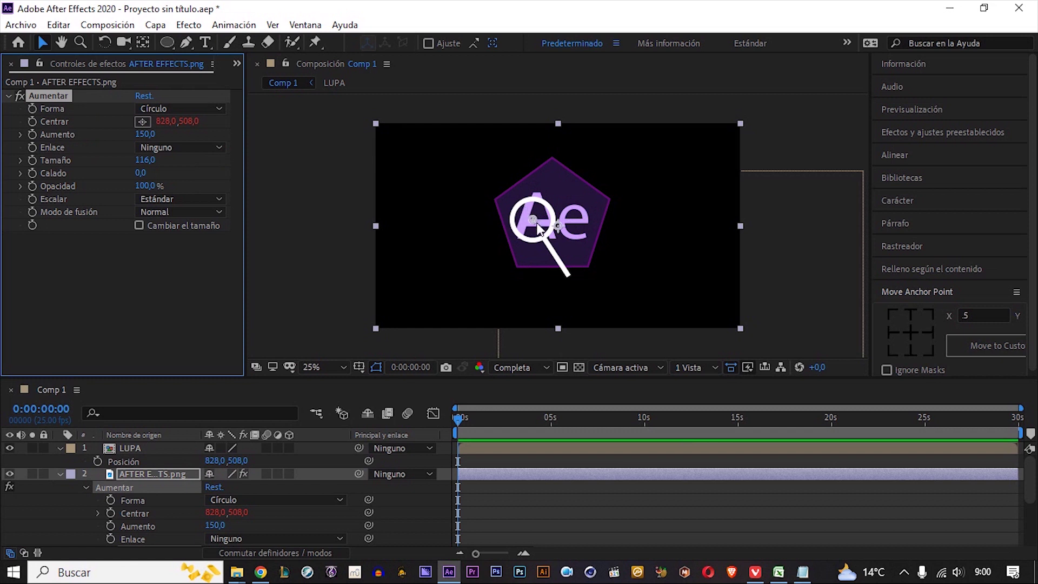
{"action": "left_click_drag", "start_coordinate": [145, 134], "coordinate": [303, 115]}
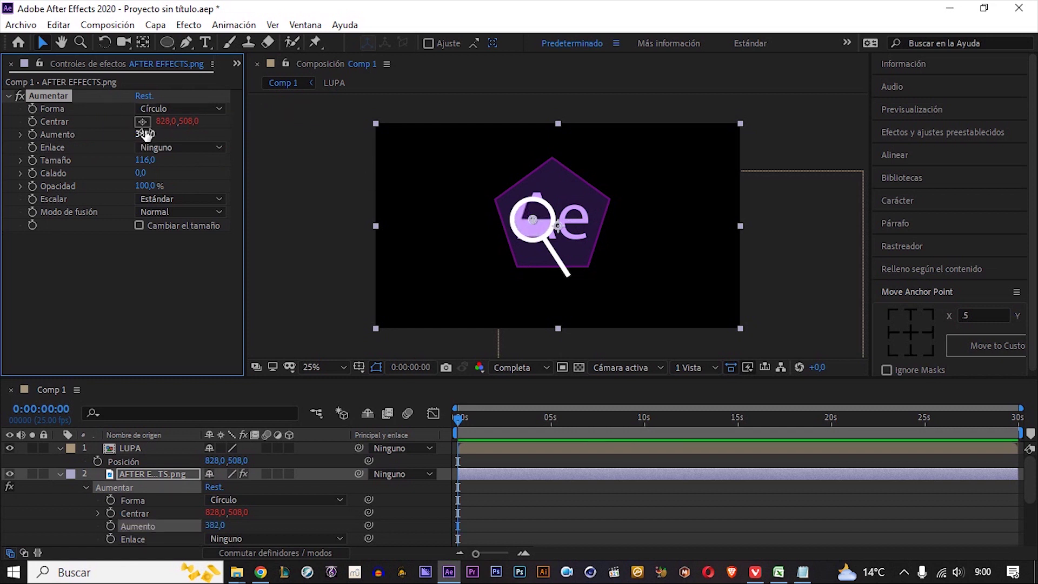
{"action": "left_click", "coordinate": [145, 134]}
{"action": "type", "text": "00"}
{"action": "left_click", "coordinate": [515, 241]}
{"action": "left_click", "coordinate": [156, 446]}
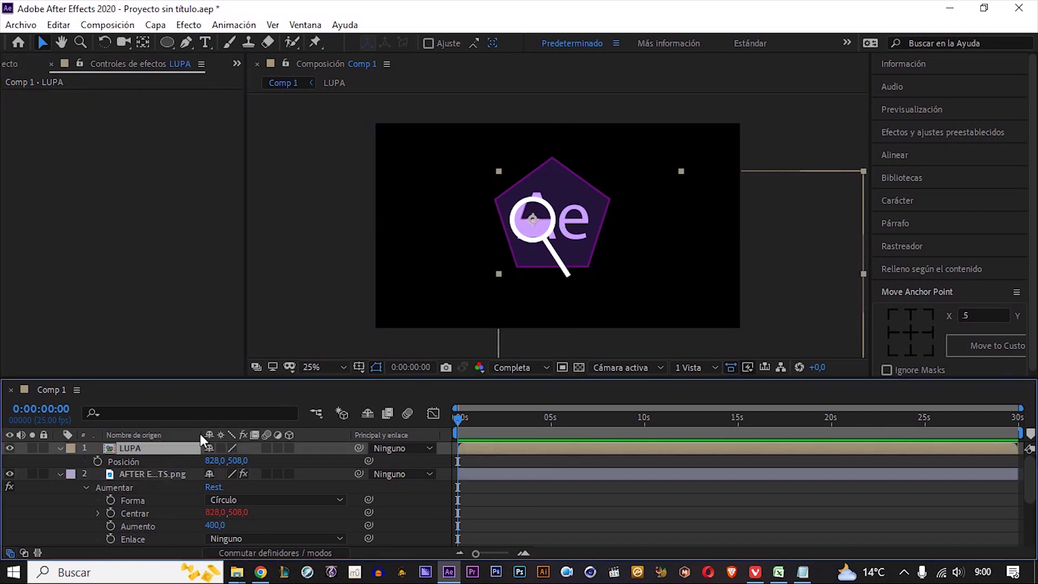
{"action": "mouse_move", "coordinate": [537, 251]}
{"action": "left_mouse_down"}
{"action": "mouse_move", "coordinate": [508, 222]}
{"action": "mouse_move", "coordinate": [577, 242]}
{"action": "mouse_move", "coordinate": [544, 241]}
{"action": "left_mouse_up"}
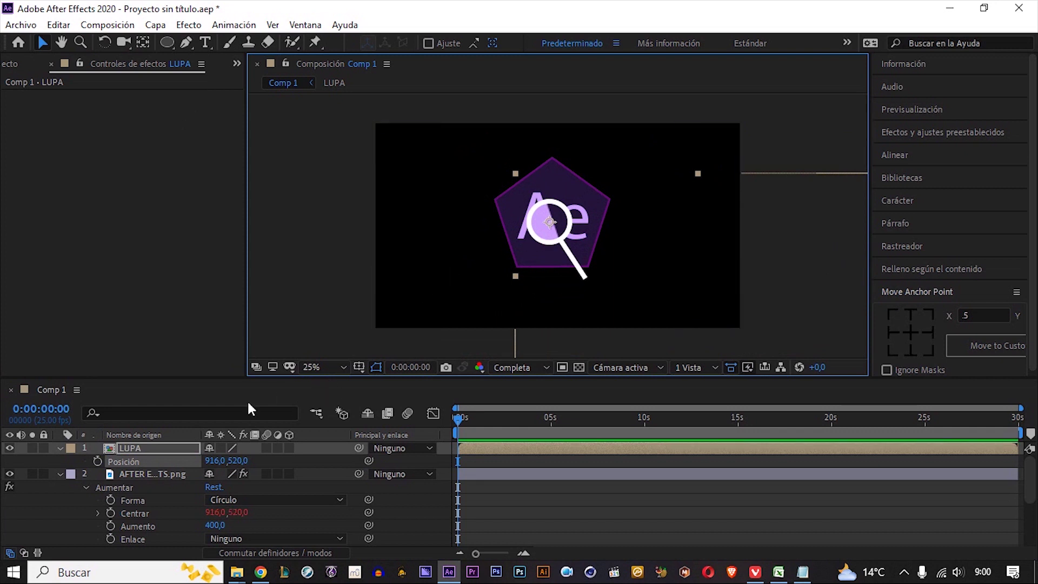
- Delete both the LUPA and logo layers from Comp 1
{"action": "left_click", "coordinate": [179, 445]}
{"action": "key", "text": "Delete"}
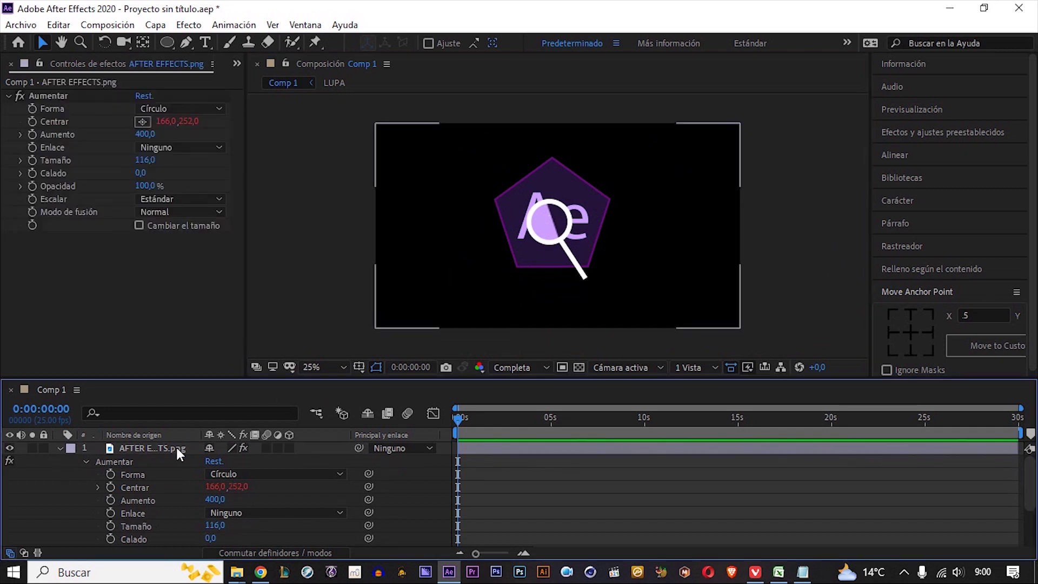
{"action": "key", "text": "Delete"}
- Add the ASPERON tuba photo to Comp 1 and fit it to the composition frame
{"action": "key", "text": "ctrl+0"}
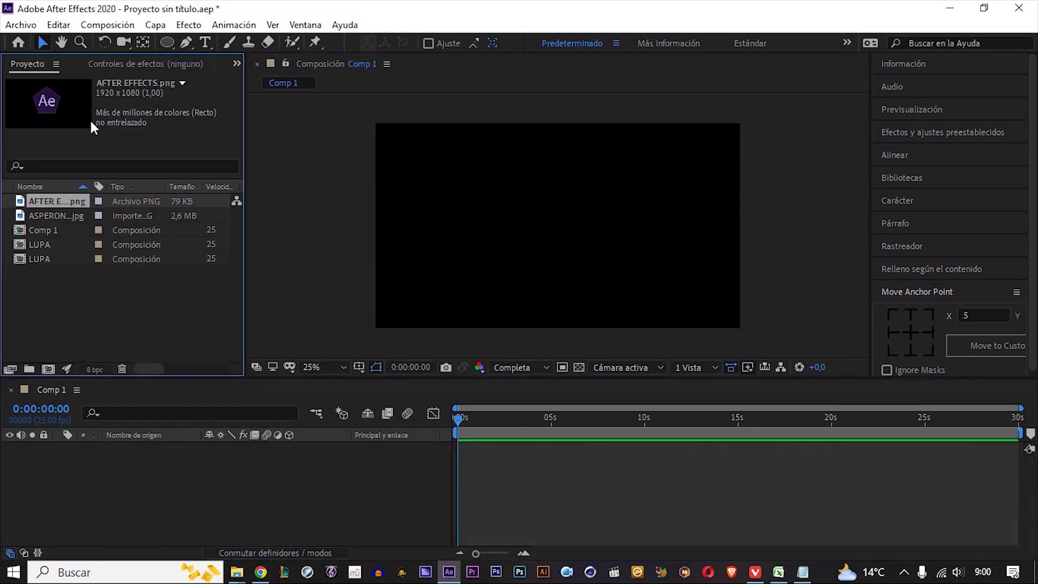
{"action": "left_click_drag", "start_coordinate": [50, 215], "coordinate": [148, 497]}
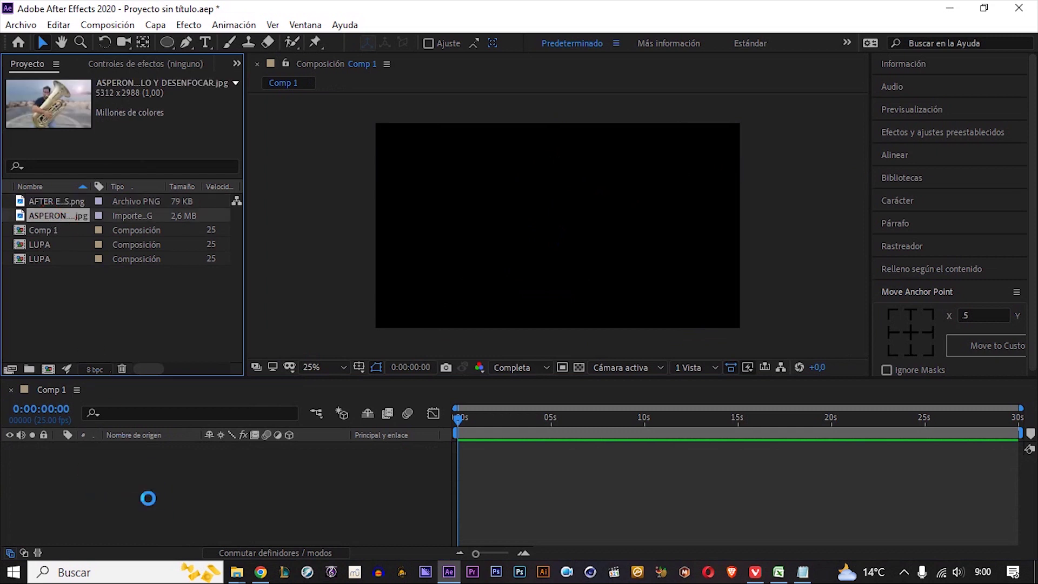
{"action": "key", "text": "comma"}
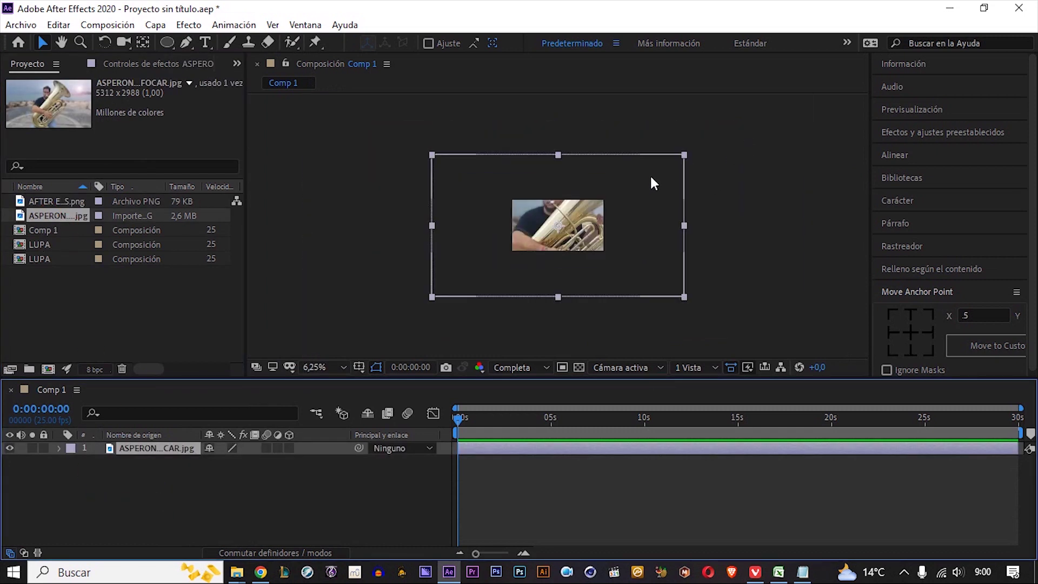
{"action": "left_click_drag", "start_coordinate": [684, 155], "coordinate": [594, 208]}
{"action": "key", "text": "period"}
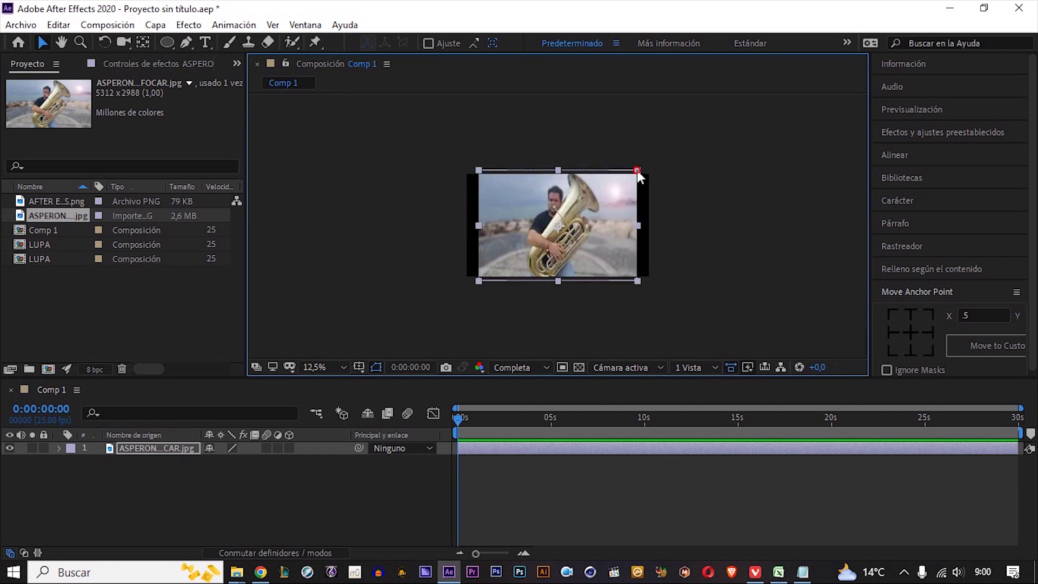
{"action": "left_click_drag", "start_coordinate": [639, 170], "coordinate": [653, 171]}
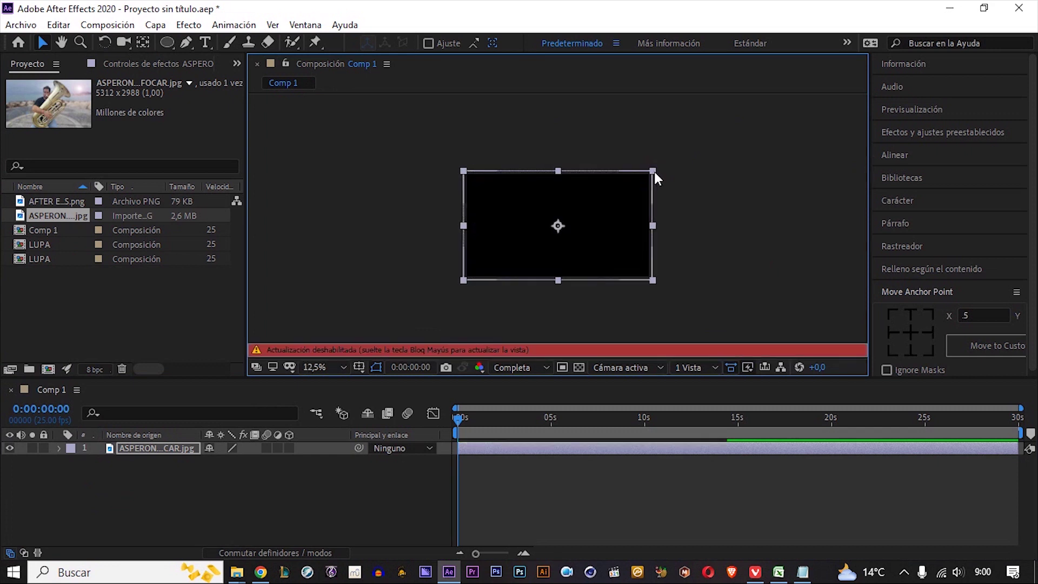
{"action": "key", "text": "ctrl+alt+f"}
- Draw an ellipse ring and a two-point Pen handle at the tuba photo's top-left corner
{"action": "left_click", "coordinate": [213, 490]}
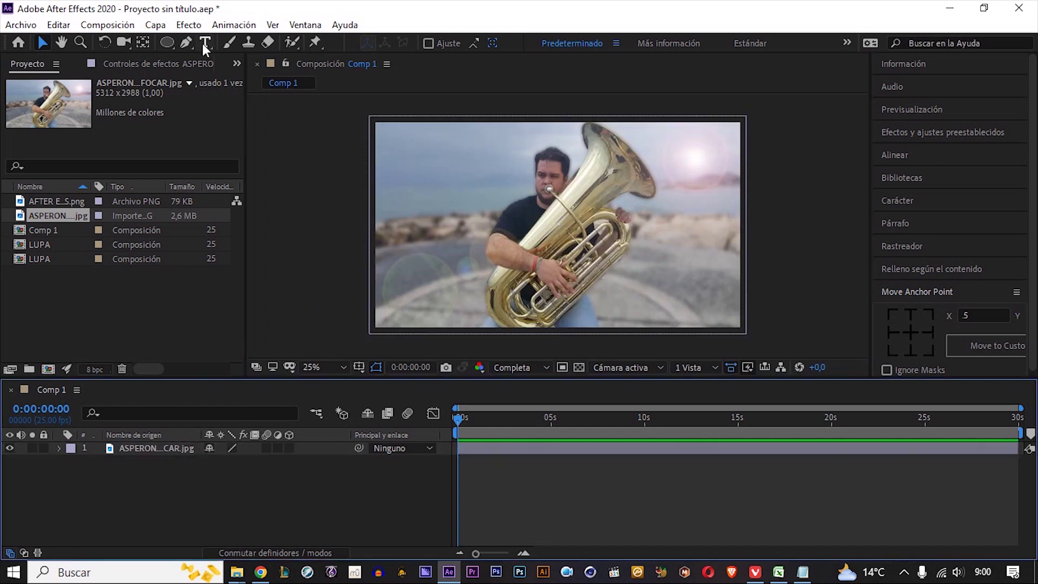
{"action": "left_click", "coordinate": [167, 43]}
{"action": "left_click_drag", "start_coordinate": [395, 141], "coordinate": [427, 169]}
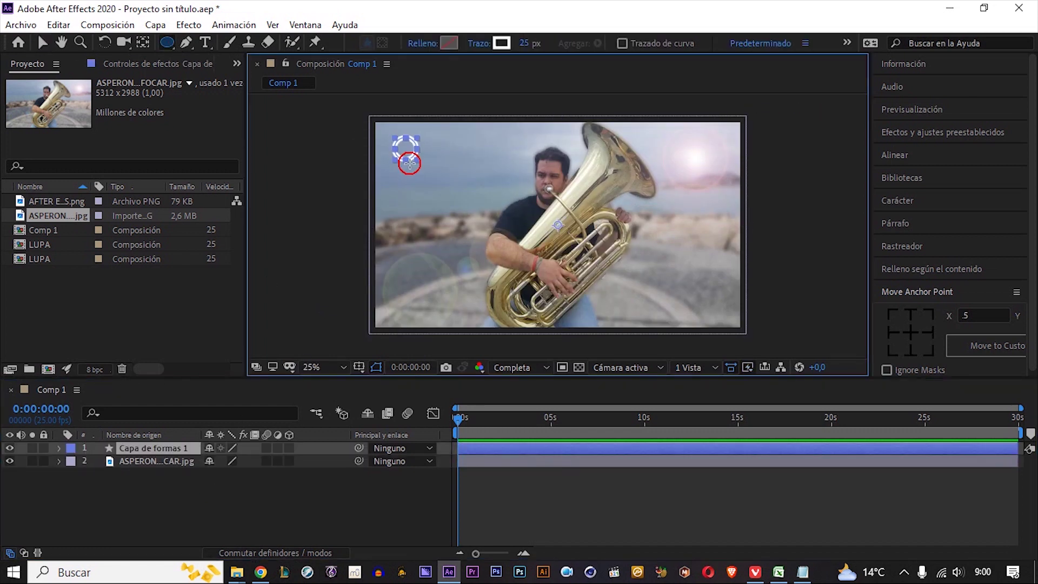
{"action": "left_click", "coordinate": [176, 533]}
{"action": "left_click", "coordinate": [174, 448]}
{"action": "left_click", "coordinate": [186, 43]}
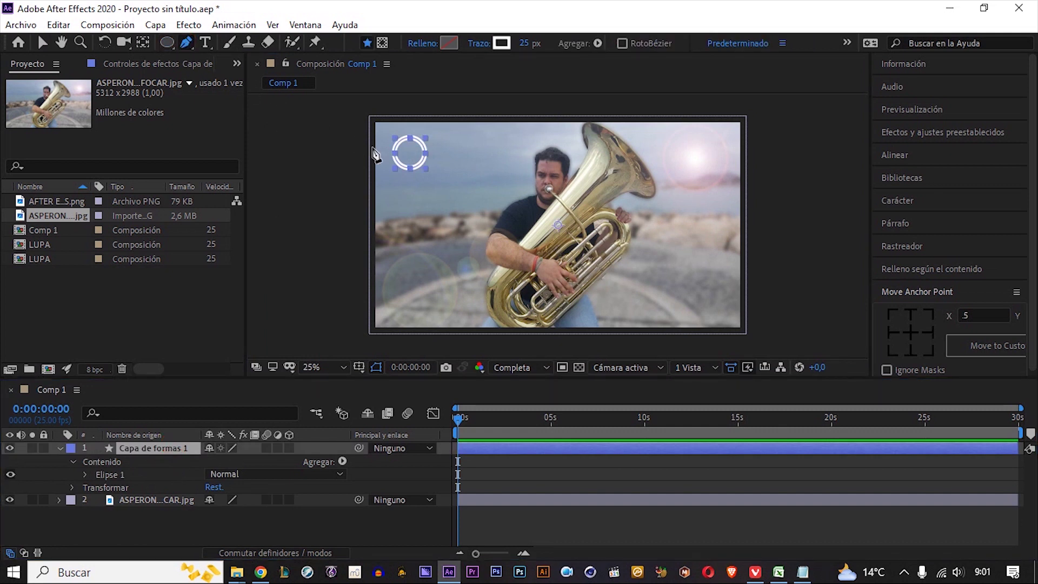
{"action": "left_click", "coordinate": [419, 164]}
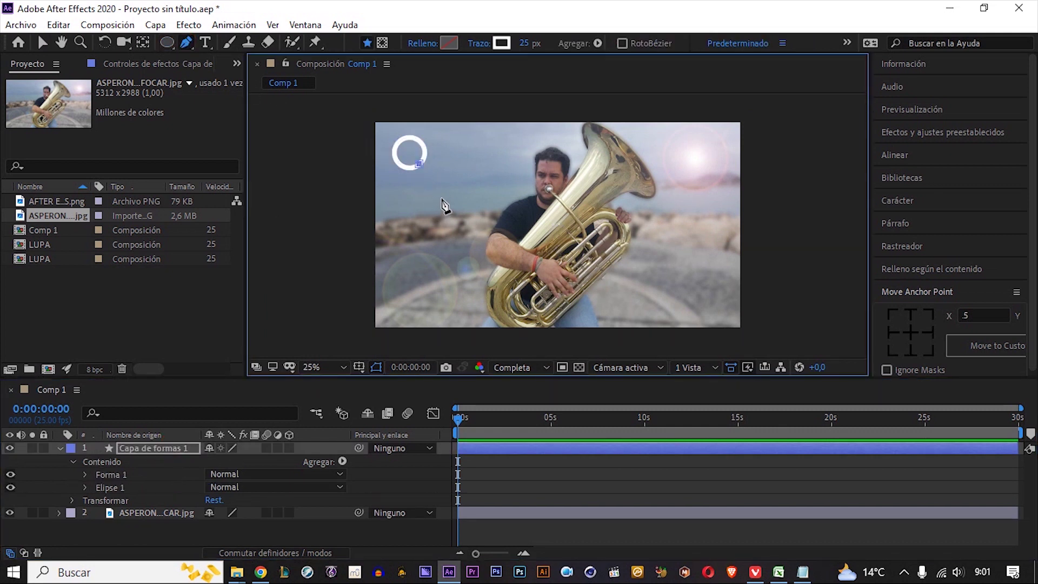
{"action": "left_click", "coordinate": [439, 183]}
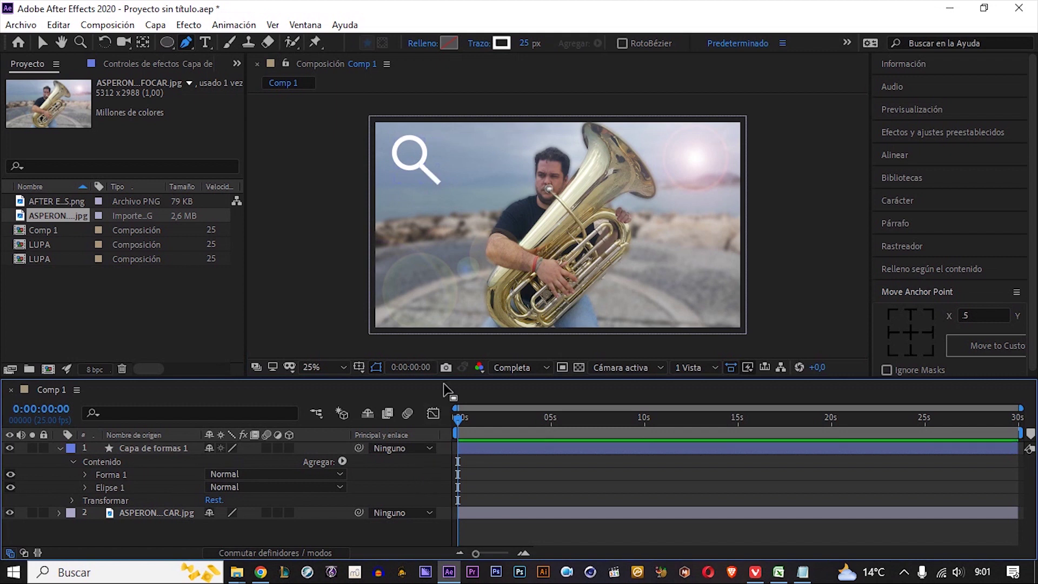
{"action": "left_click", "coordinate": [43, 42]}
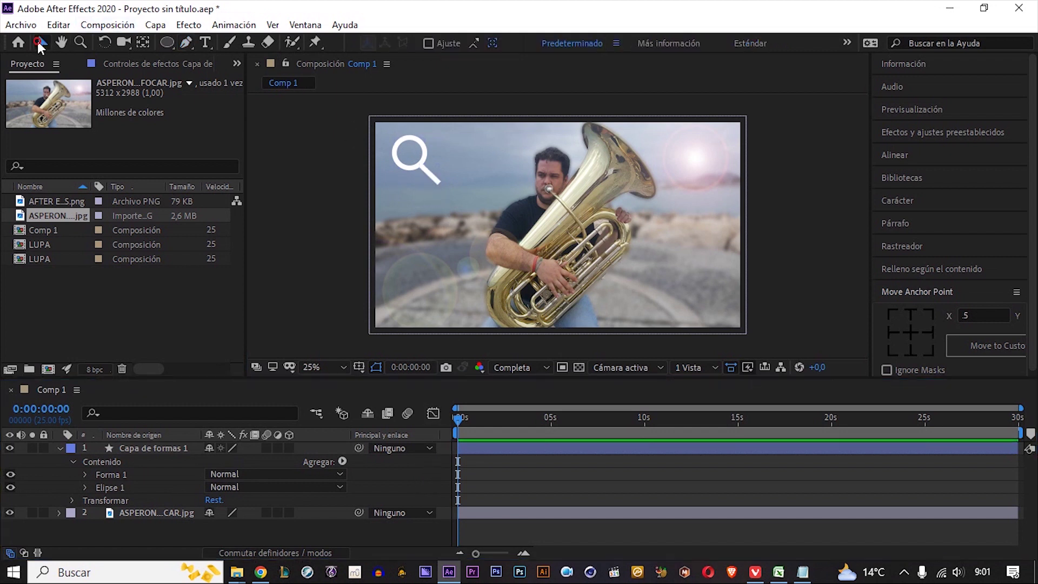
{"action": "left_click", "coordinate": [184, 511]}
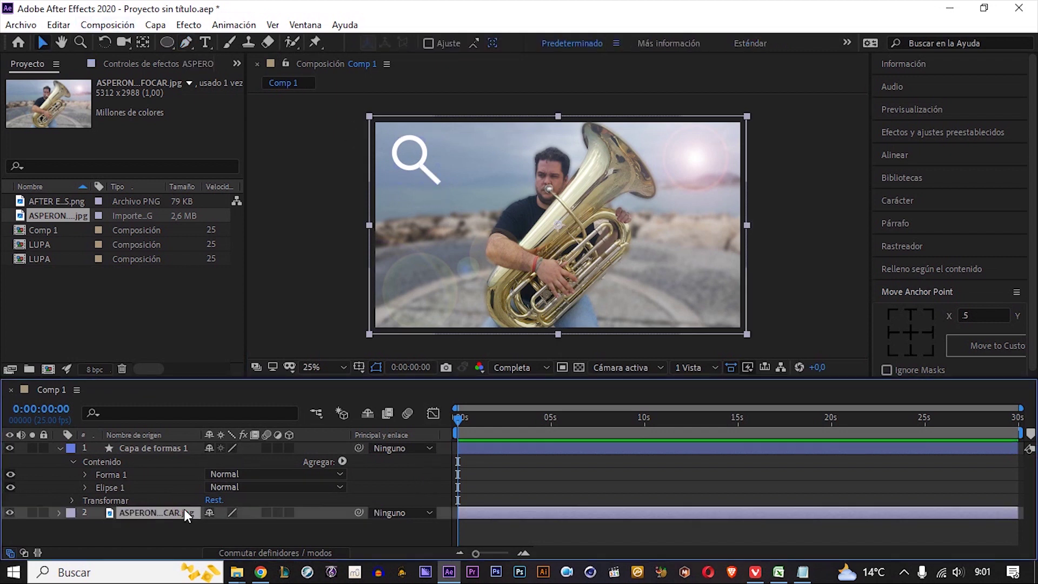
{"action": "key", "text": "ctrl+space"}
{"action": "type", "text": "a"}
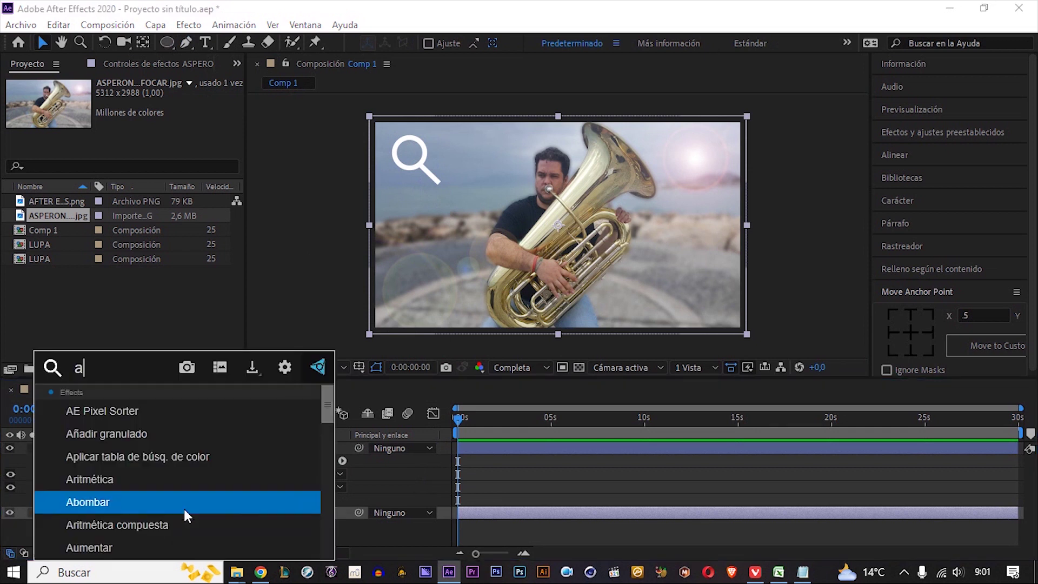
{"action": "type", "text": "u"}
{"action": "key", "text": "Return"}
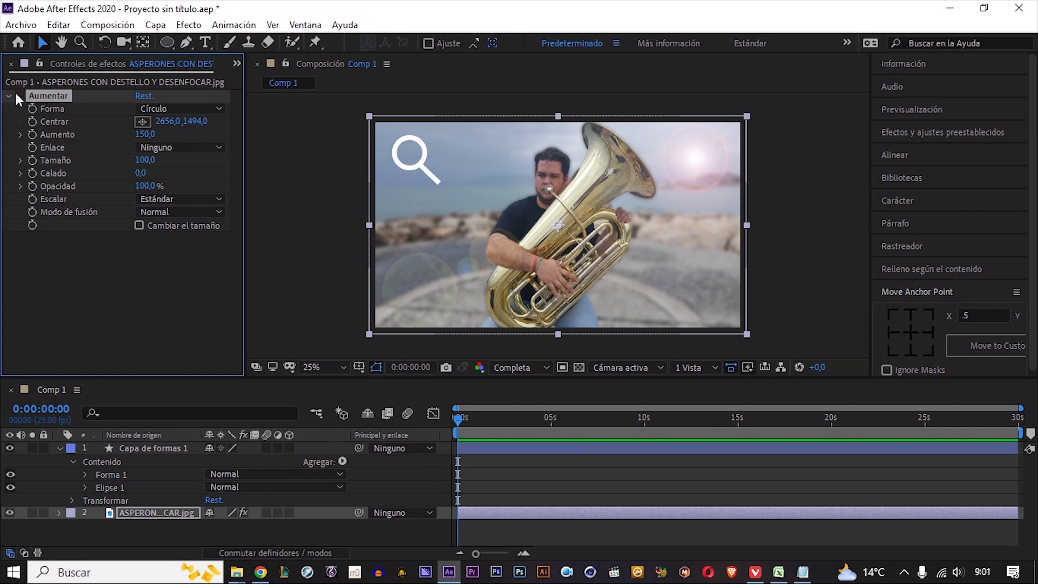
{"action": "key", "text": "Delete"}
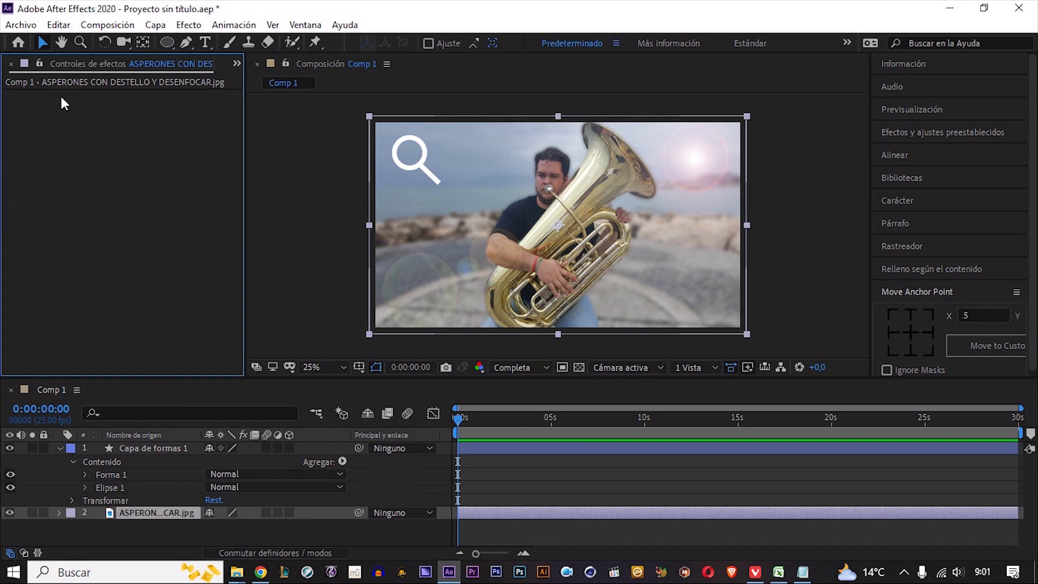
{"action": "right_click", "coordinate": [153, 514]}
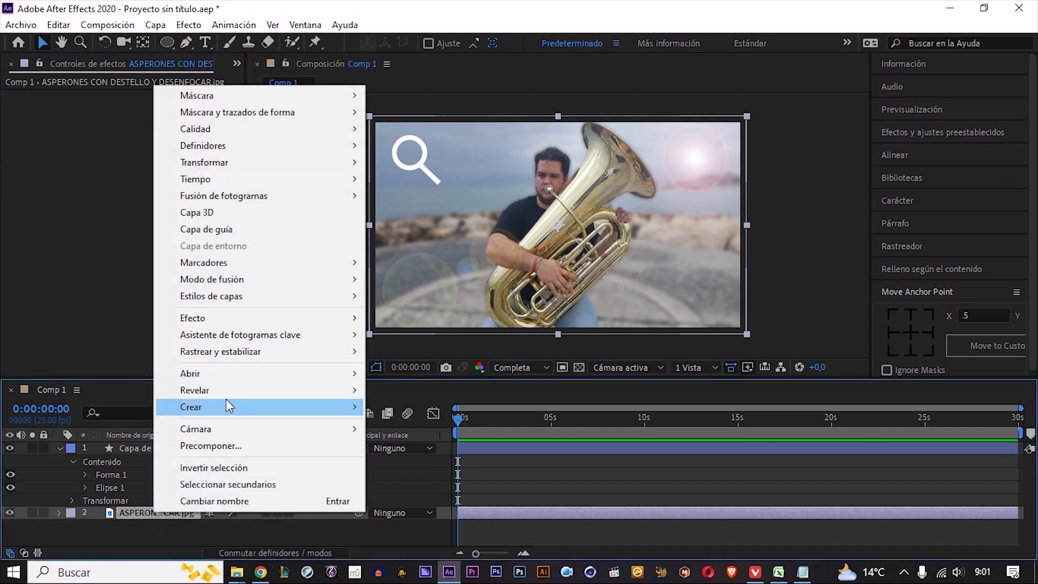
{"action": "left_click", "coordinate": [233, 443]}
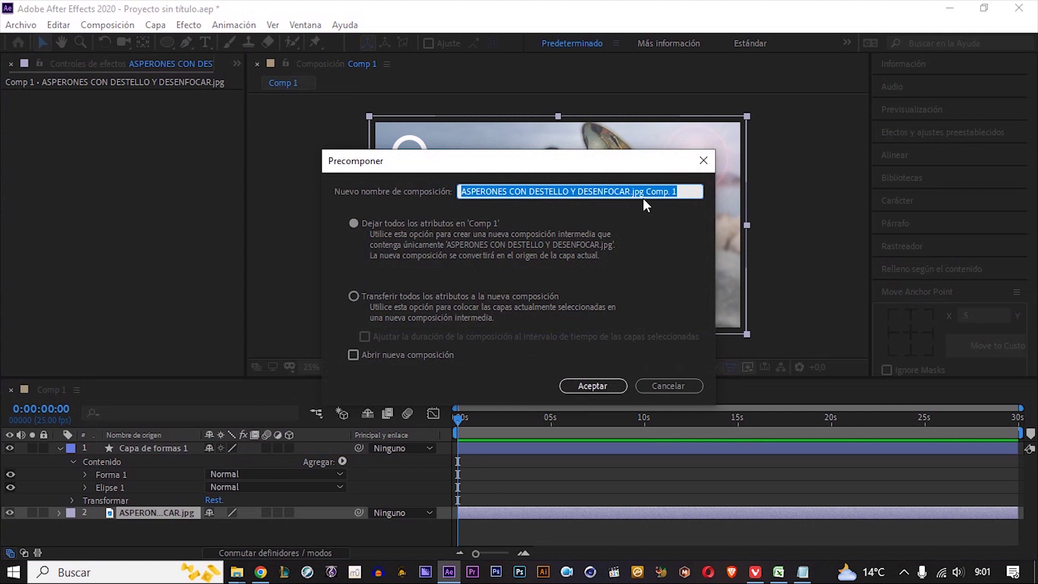
{"action": "type", "text": "IMAGEN"}
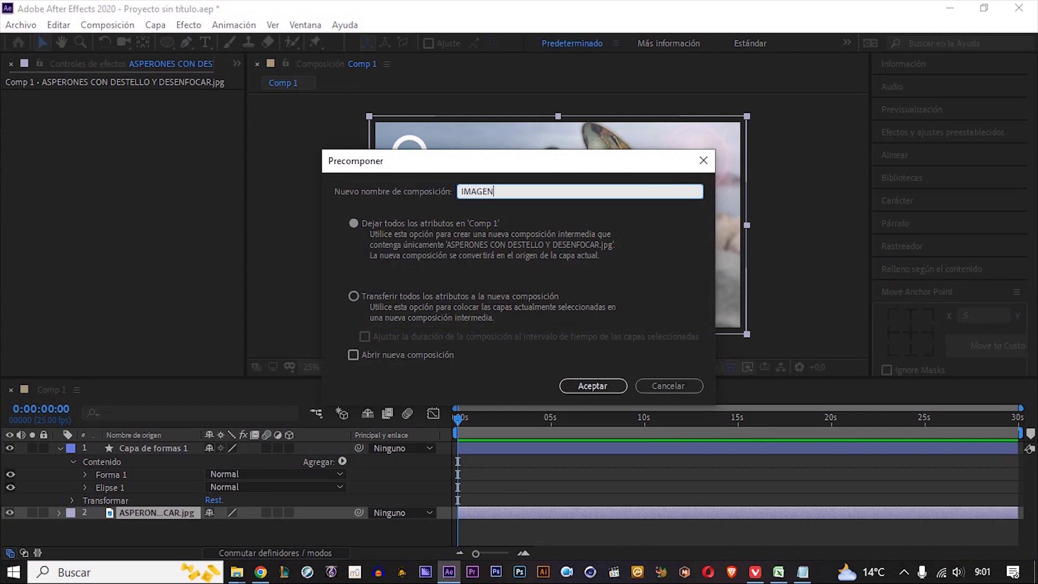
{"action": "key", "text": "Return"}
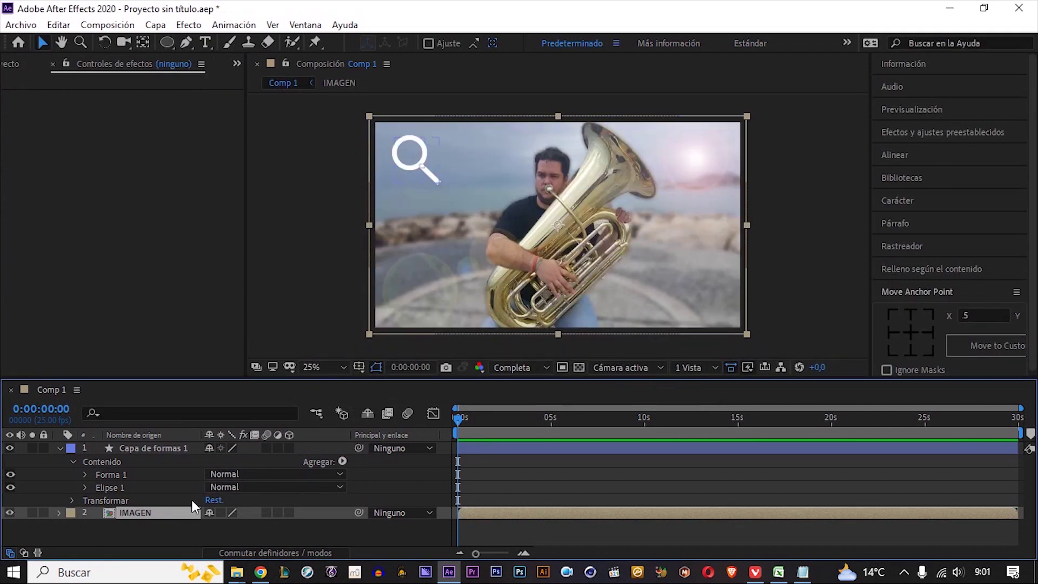
{"action": "key", "text": "ctrl+space"}
{"action": "type", "text": "aume"}
{"action": "key", "text": "Escape"}
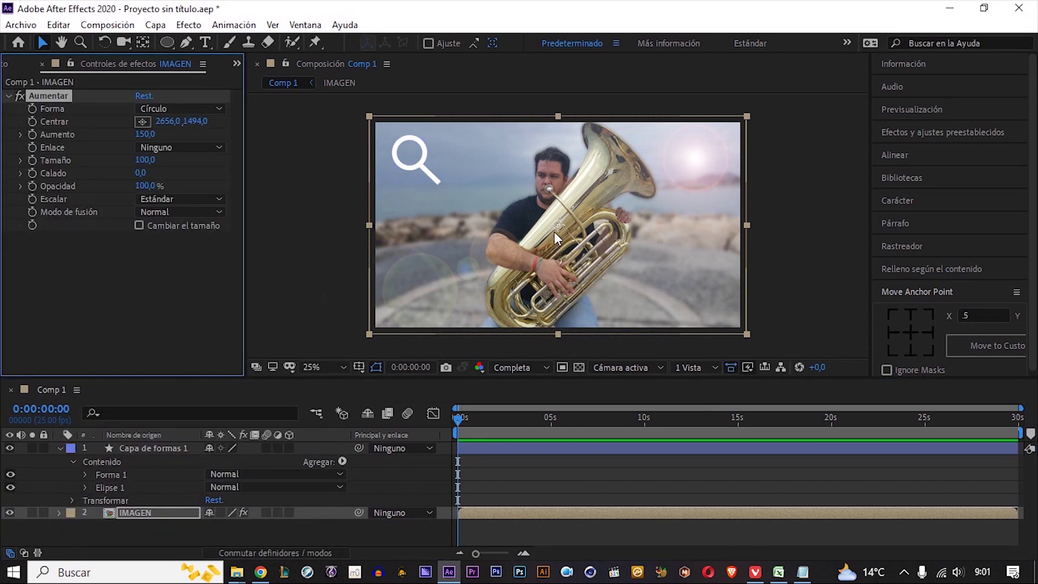
{"action": "scroll", "coordinate": [554, 232], "scroll_direction": "up", "scroll_amount": 2}
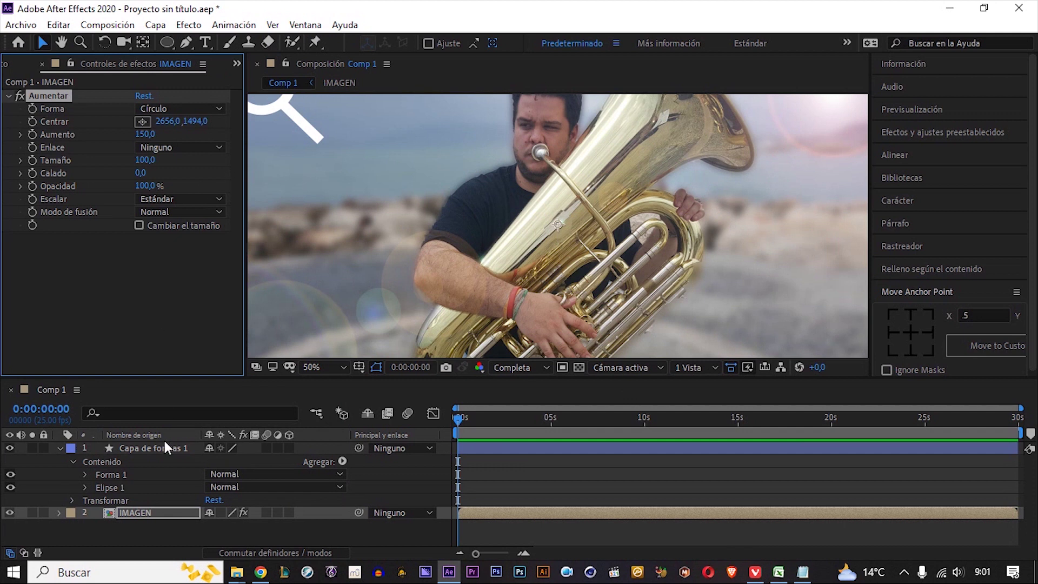
{"action": "scroll", "coordinate": [363, 223], "scroll_direction": "down", "scroll_amount": 2}
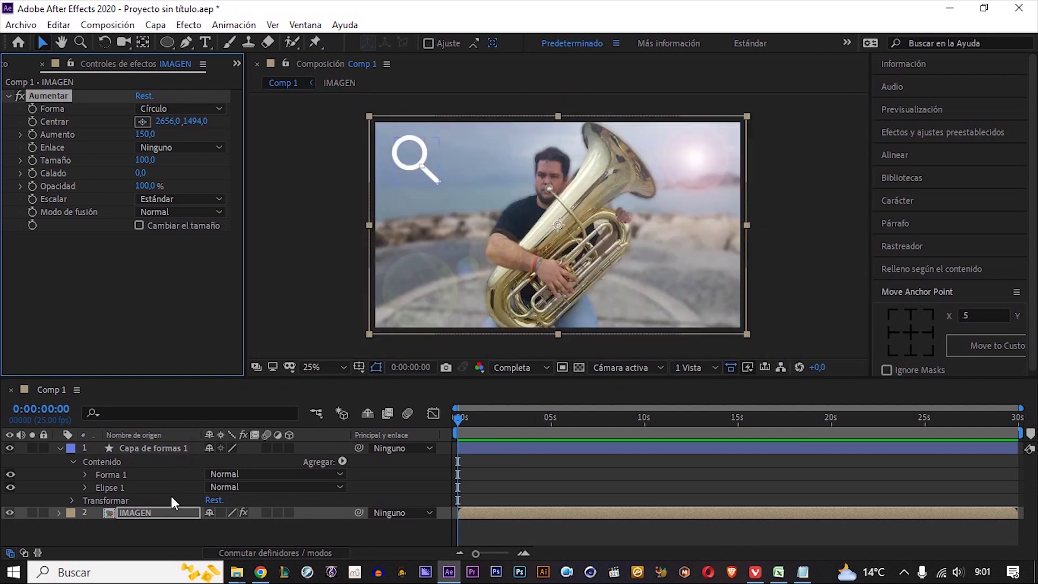
- Precompose the magnifier shape layer into a composition named LUPA
{"action": "left_click", "coordinate": [162, 450]}
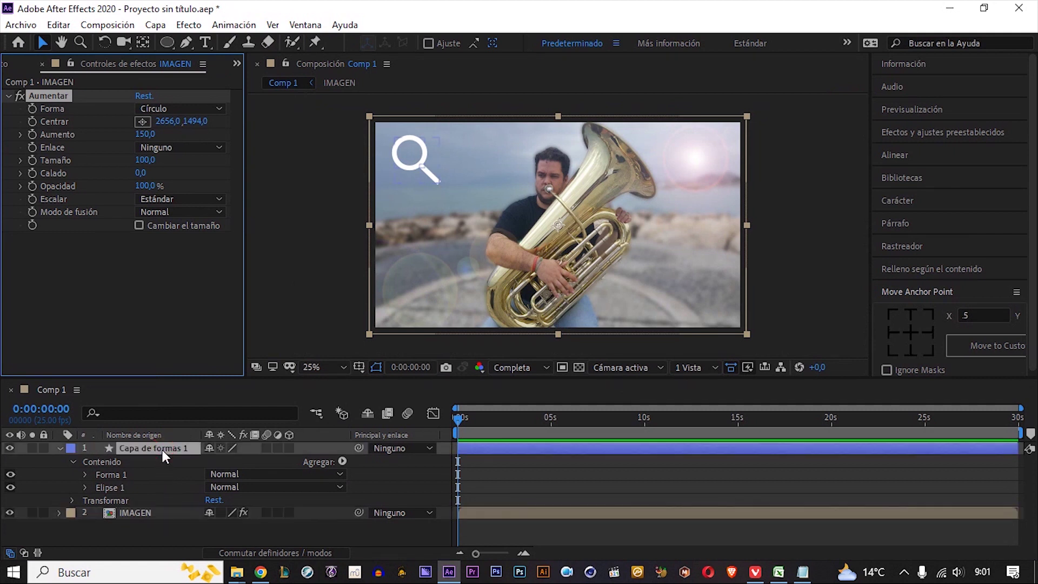
{"action": "right_click", "coordinate": [165, 447]}
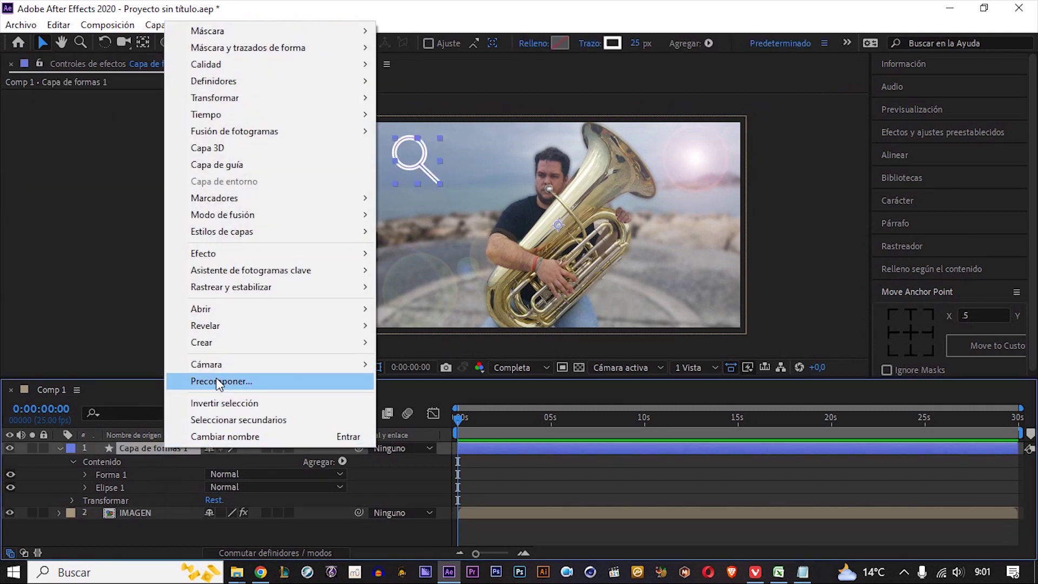
{"action": "left_click", "coordinate": [217, 381]}
{"action": "type", "text": "LUPA"}
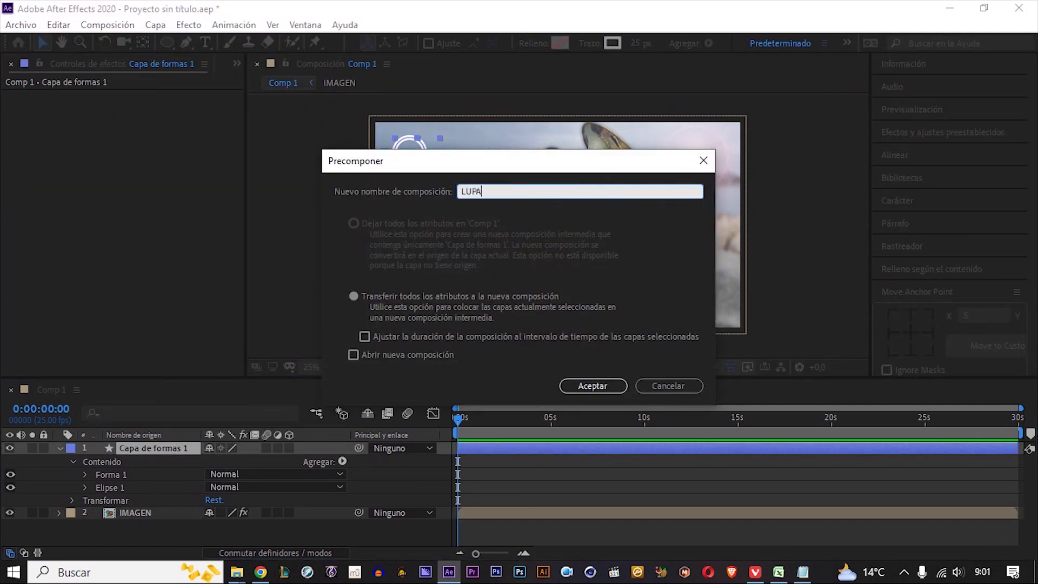
{"action": "key", "text": "Return"}
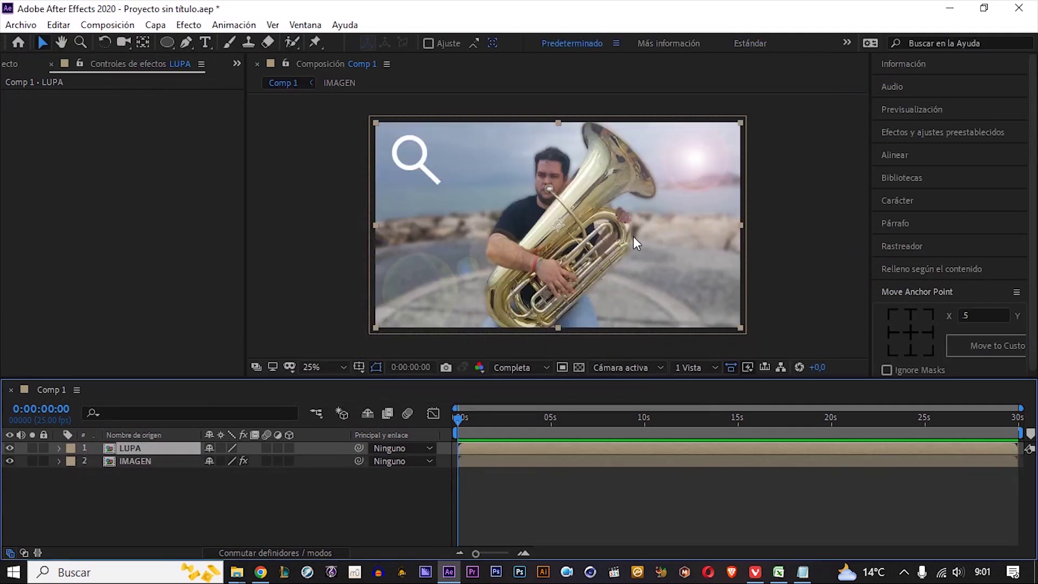
- Move LUPA's anchor point to the magnifier's centre with the Pan Behind tool
{"action": "left_click", "coordinate": [149, 45]}
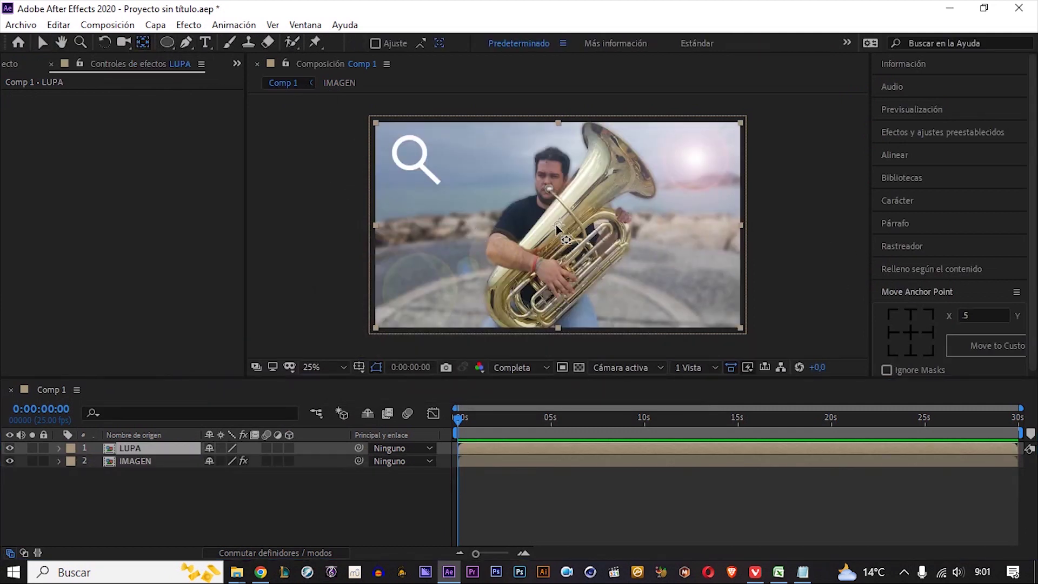
{"action": "left_click_drag", "start_coordinate": [558, 230], "coordinate": [409, 154]}
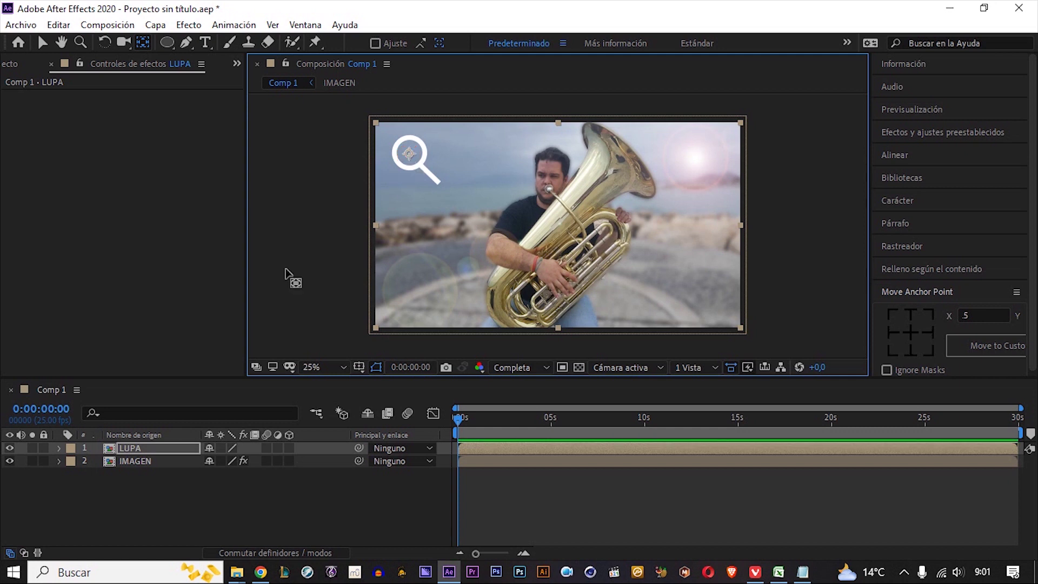
{"action": "left_click", "coordinate": [142, 463]}
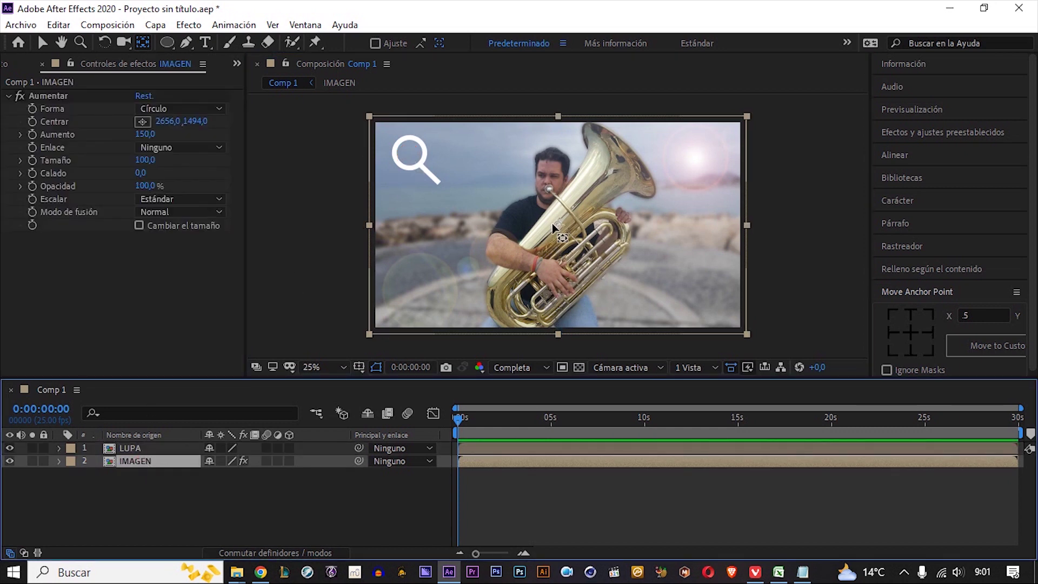
{"action": "left_click", "coordinate": [39, 44]}
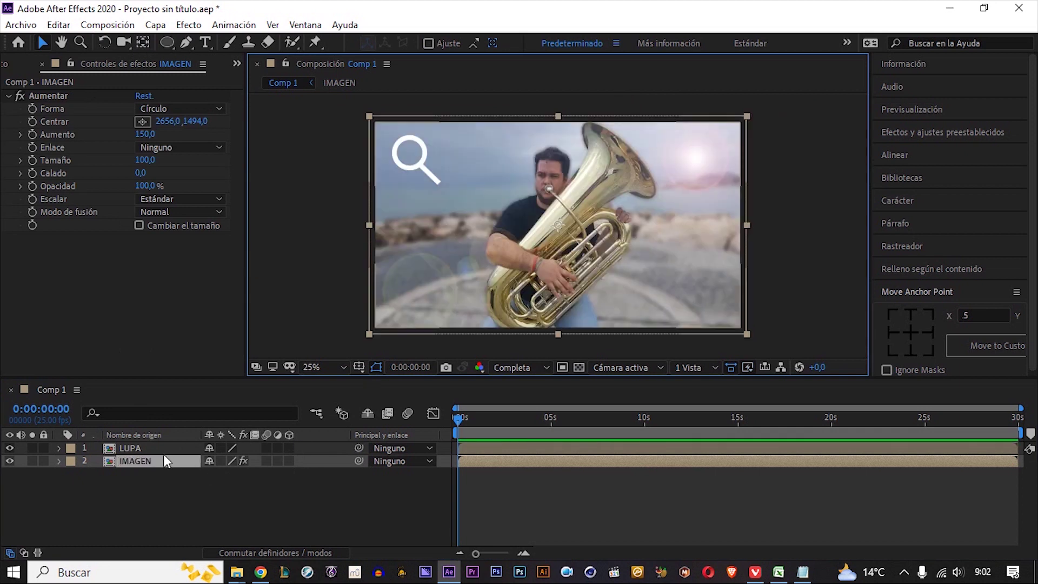
- Move IMAGEN's Aumentar centre onto the magnifier lens
{"action": "left_click", "coordinate": [165, 459]}
{"action": "key", "text": "e"}
{"action": "left_click", "coordinate": [54, 97]}
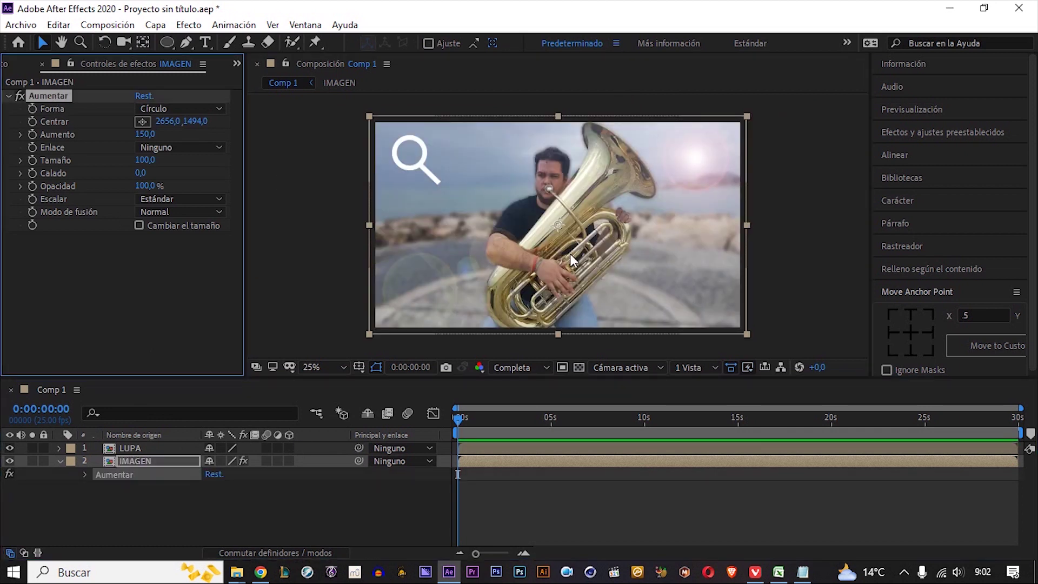
{"action": "left_click_drag", "start_coordinate": [558, 225], "coordinate": [412, 154]}
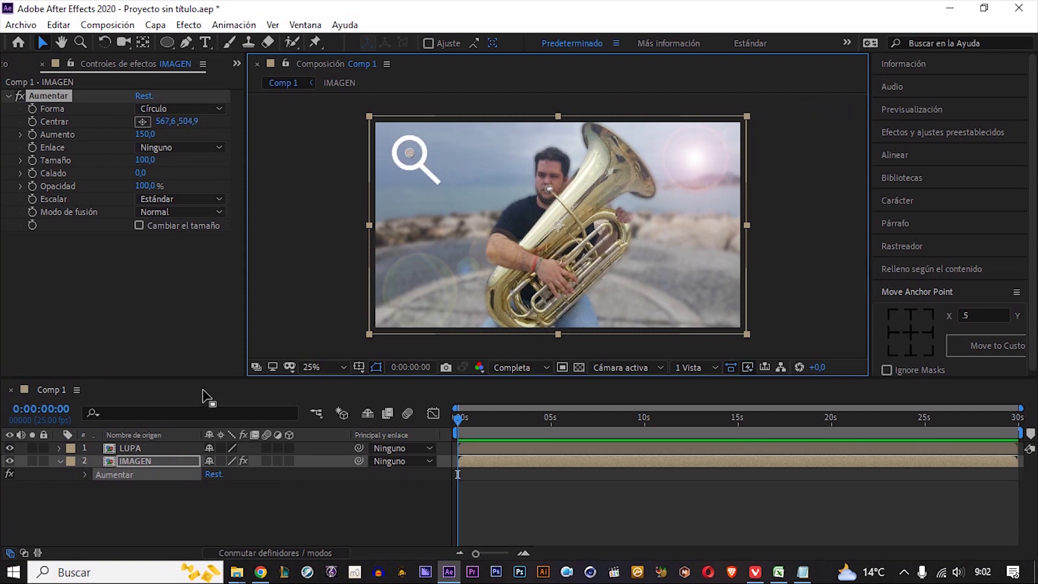
- Pick-whip Aumentar's Centrar to LUPA's Posición
{"action": "left_click", "coordinate": [151, 461]}
{"action": "left_click", "coordinate": [85, 475]}
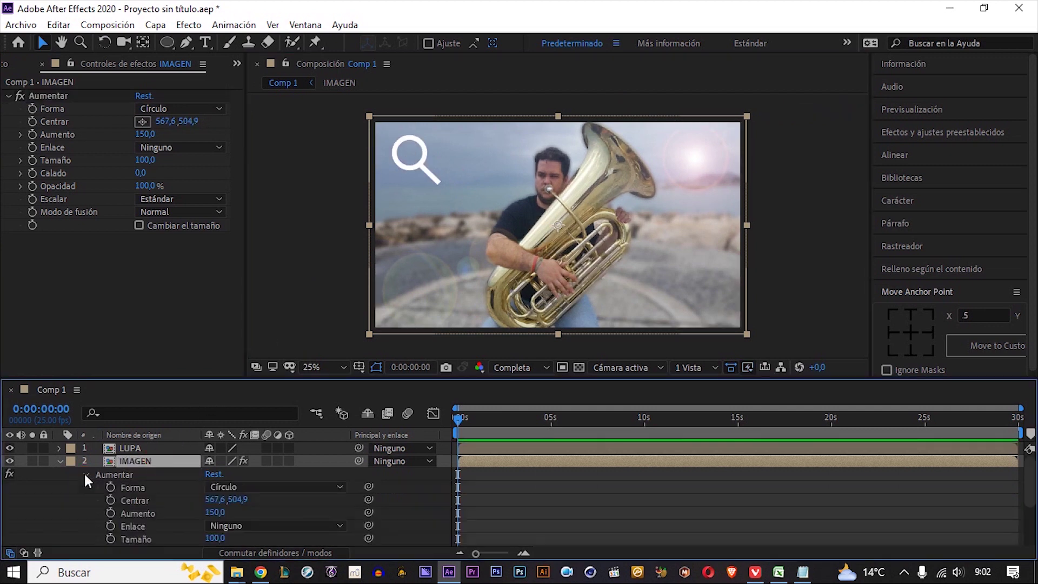
{"action": "scroll", "coordinate": [108, 475], "scroll_direction": "down", "scroll_amount": 1}
{"action": "scroll", "coordinate": [135, 476], "scroll_direction": "up", "scroll_amount": 1}
{"action": "left_click", "coordinate": [130, 448]}
{"action": "key", "text": "p"}
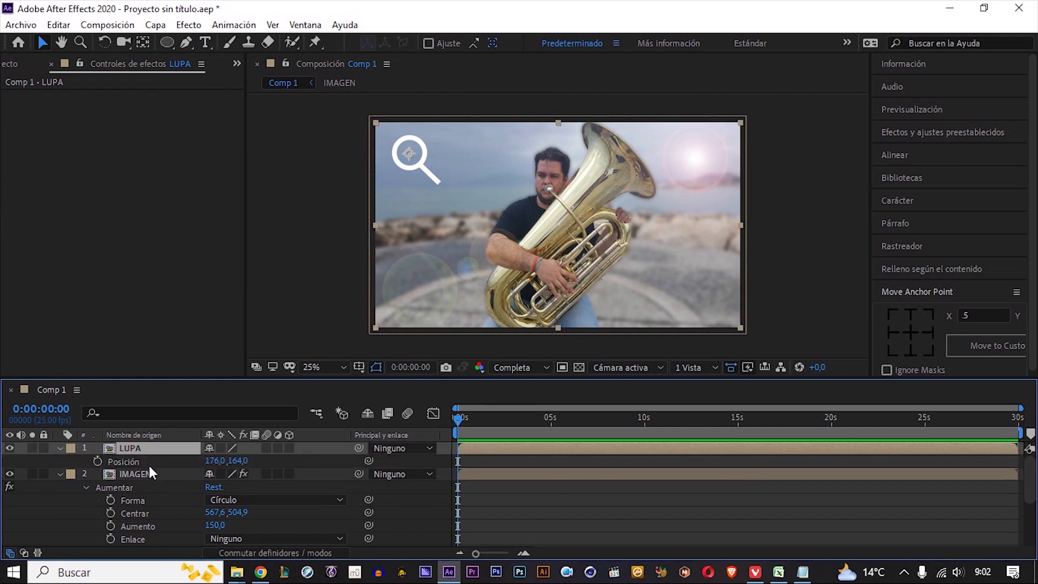
{"action": "left_click", "coordinate": [129, 486]}
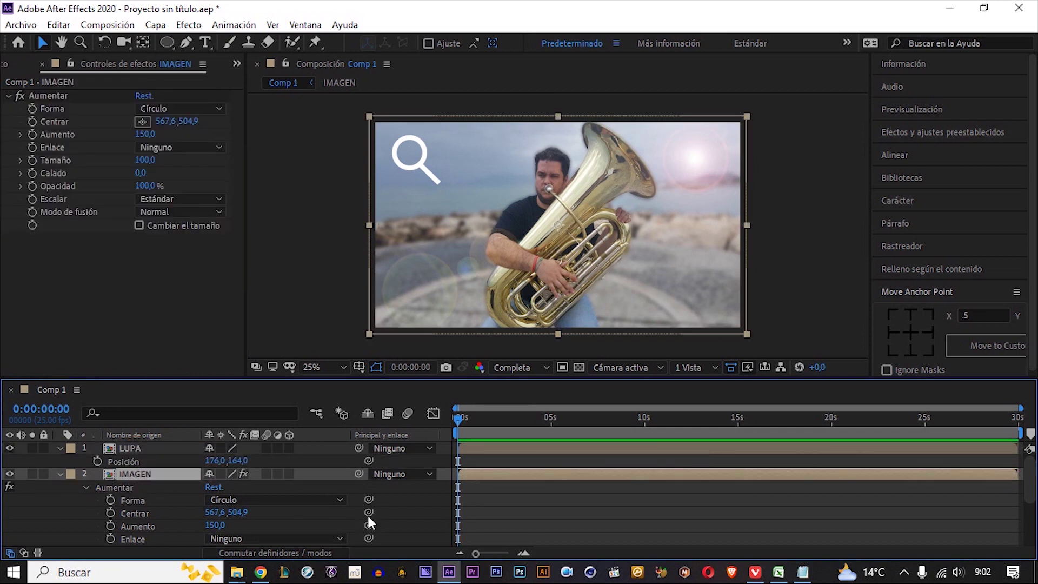
{"action": "left_click_drag", "start_coordinate": [369, 512], "coordinate": [175, 460]}
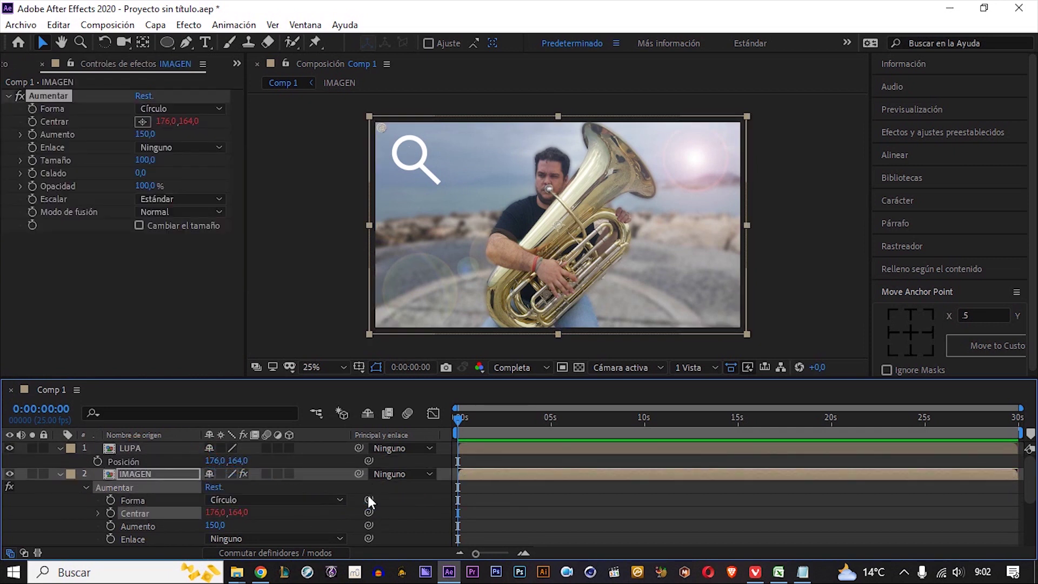
- Drag the LUPA magnifier to 914,328 over the player's mouthpiece
{"action": "left_click", "coordinate": [351, 423]}
{"action": "left_click", "coordinate": [130, 452]}
{"action": "left_click_drag", "start_coordinate": [438, 170], "coordinate": [570, 186]}
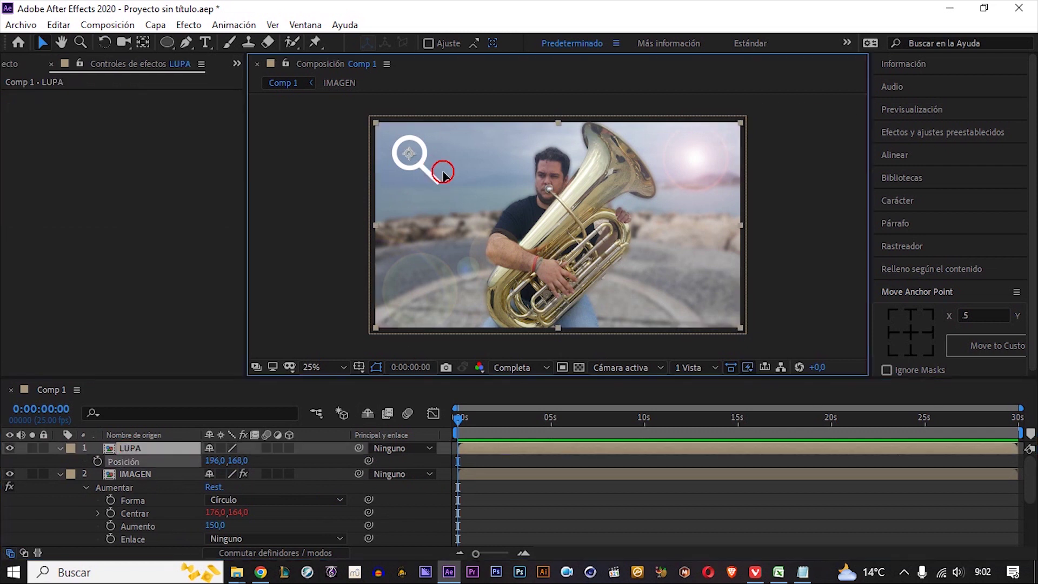
{"action": "scroll", "coordinate": [570, 184], "scroll_direction": "up", "scroll_amount": 2}
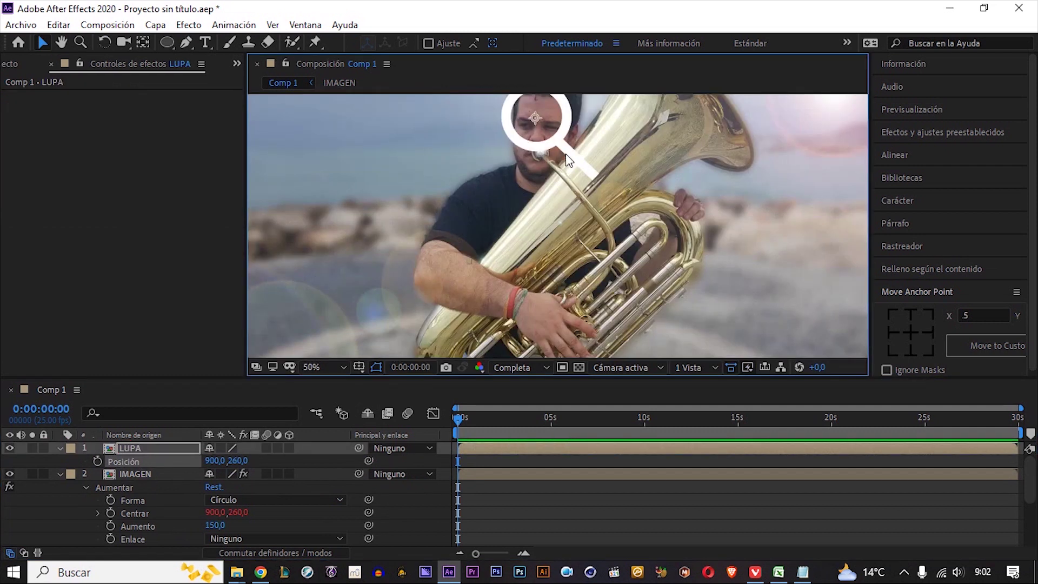
{"action": "left_click_drag", "start_coordinate": [551, 139], "coordinate": [560, 172]}
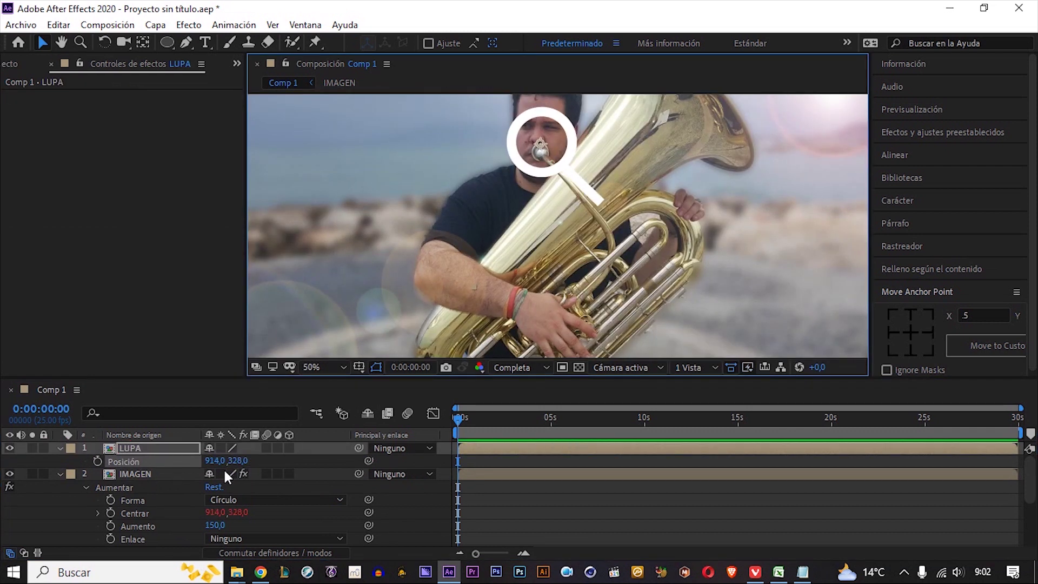
- Raise the Aumentar magnification on IMAGEN to 689
{"action": "left_click", "coordinate": [137, 474]}
{"action": "left_click_drag", "start_coordinate": [142, 134], "coordinate": [267, 155]}
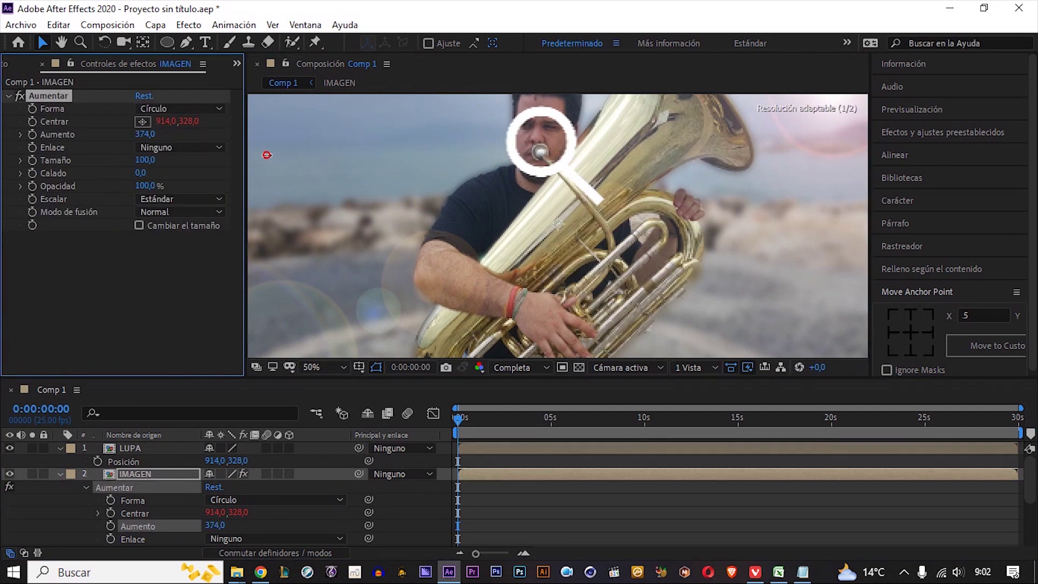
{"action": "left_click_drag", "start_coordinate": [102, 160], "coordinate": [498, 161]}
{"action": "scroll", "coordinate": [566, 215], "scroll_direction": "down", "scroll_amount": 1}
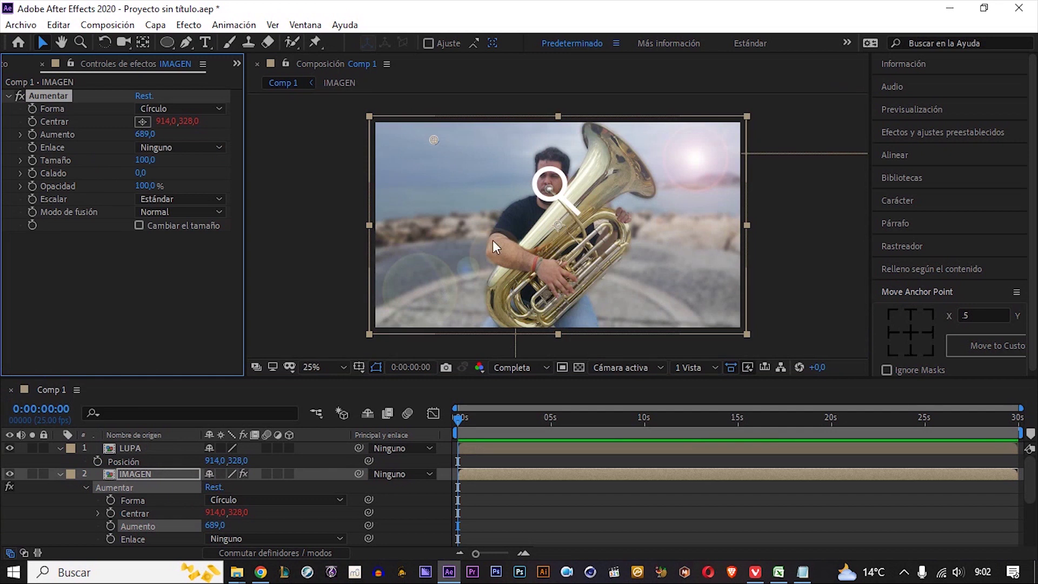
- Delete the IMAGEN layer from Comp 1, leaving LUPA on black
{"action": "left_click", "coordinate": [141, 473]}
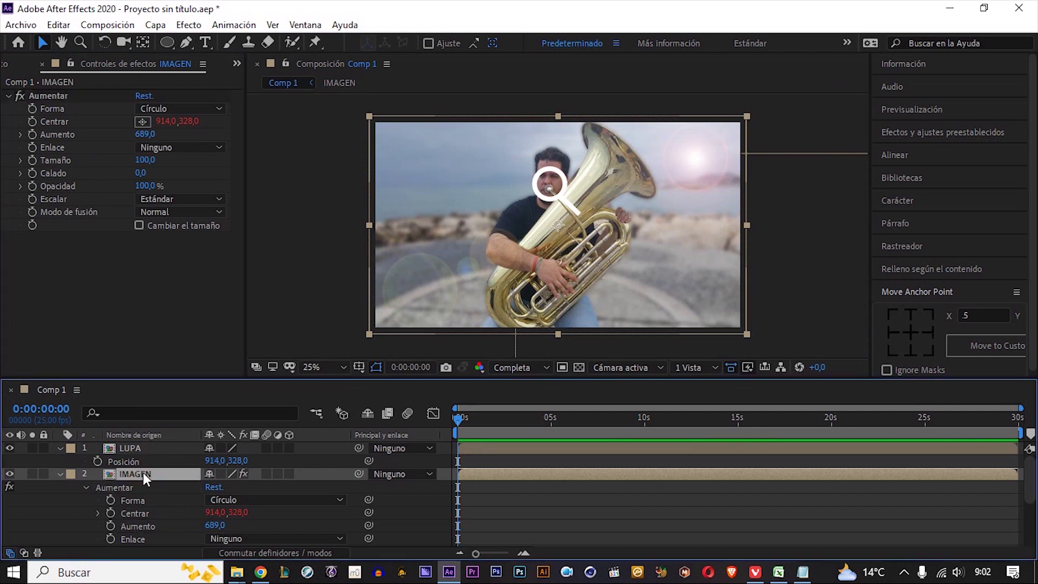
{"action": "key", "text": "Delete"}
{"action": "key", "text": "ctrl+z"}
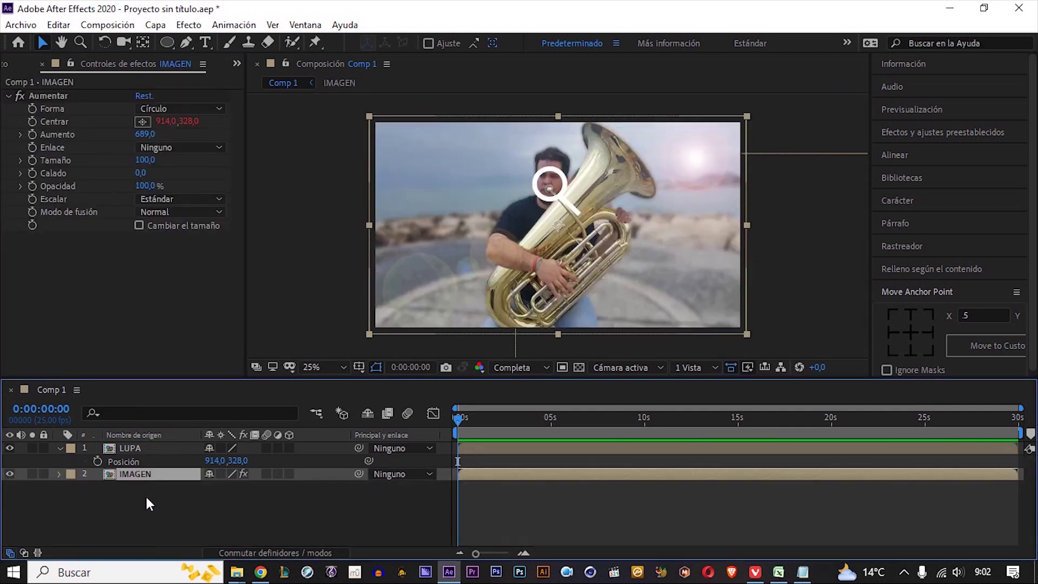
{"action": "left_click", "coordinate": [61, 96]}
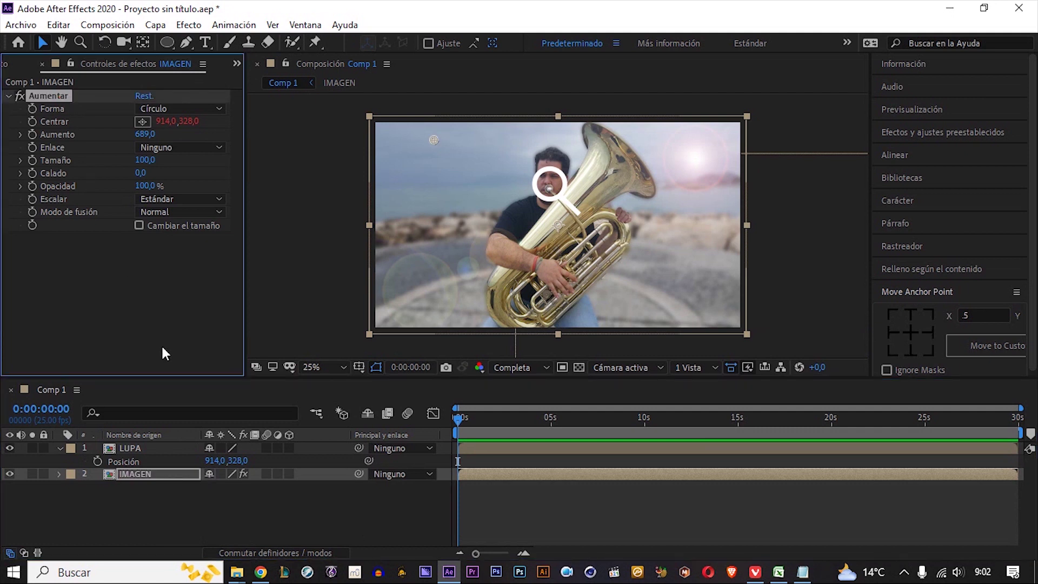
{"action": "left_click", "coordinate": [160, 472]}
{"action": "key", "text": "Delete"}
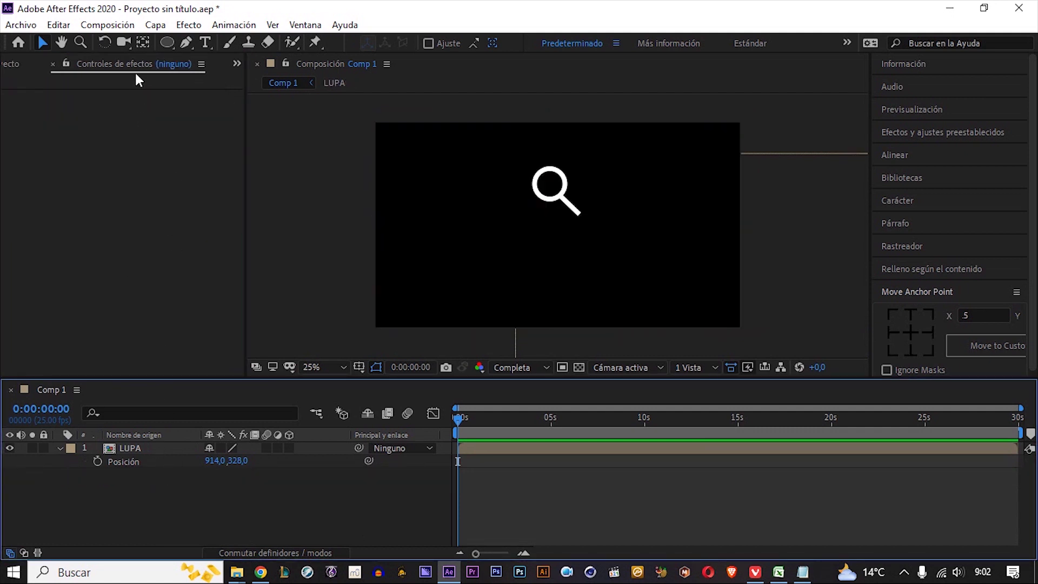
- Add the ASPERON tuba photo to Comp 1 beneath LUPA and zoom the view to 12.5%
{"action": "key", "text": "ctrl+0"}
{"action": "left_click_drag", "start_coordinate": [72, 215], "coordinate": [135, 490]}
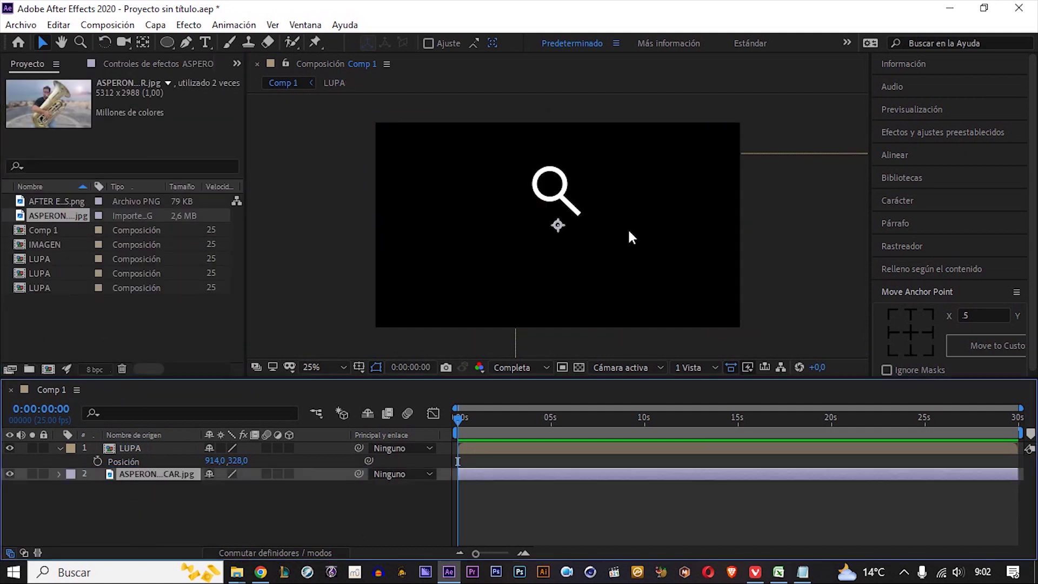
{"action": "scroll", "coordinate": [628, 229], "scroll_direction": "down", "scroll_amount": 1}
{"action": "scroll", "coordinate": [647, 216], "scroll_direction": "down", "scroll_amount": 1}
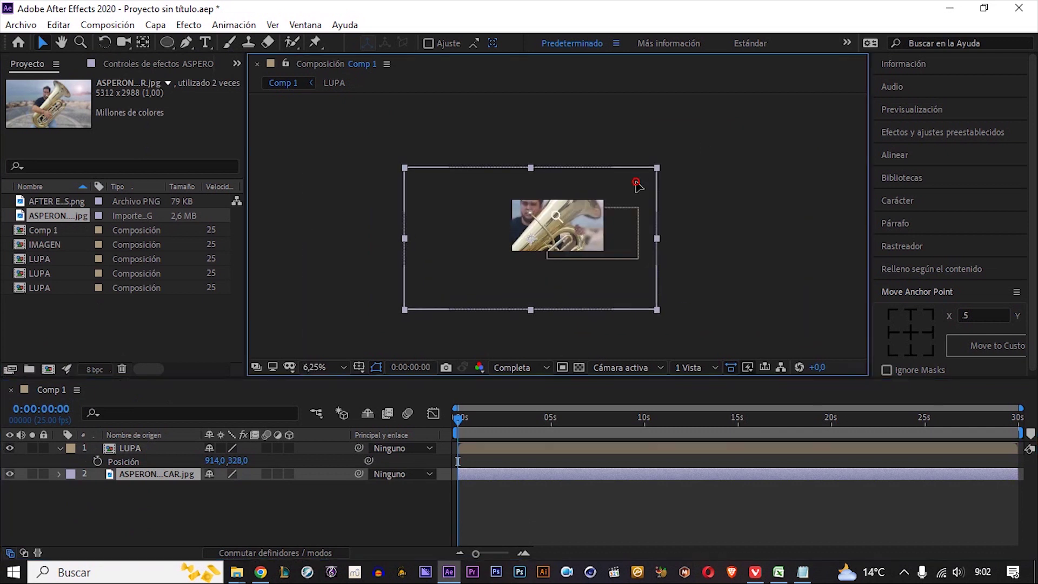
{"action": "left_click_drag", "start_coordinate": [684, 154], "coordinate": [606, 198]}
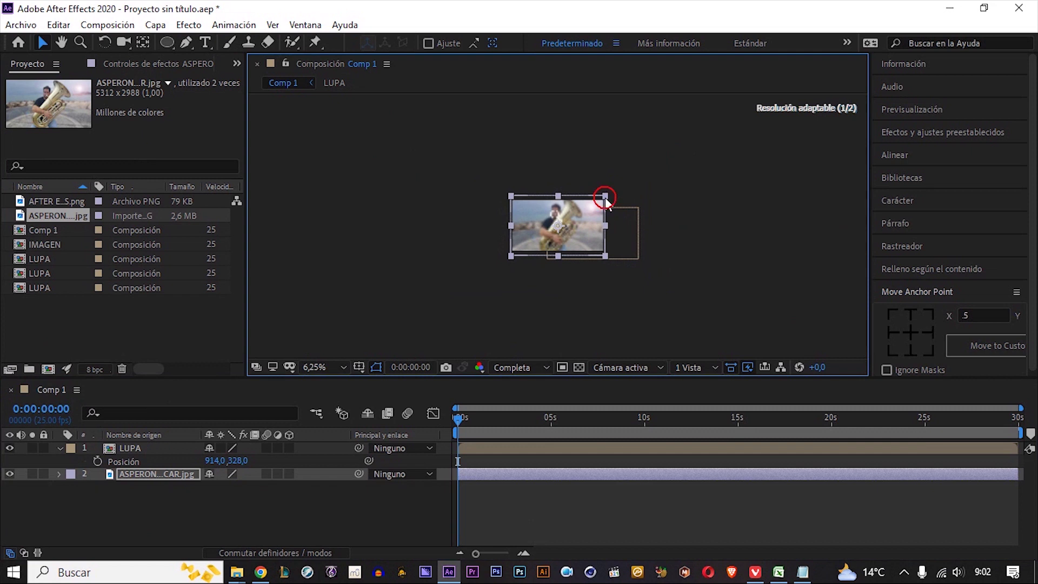
{"action": "key", "text": "period"}
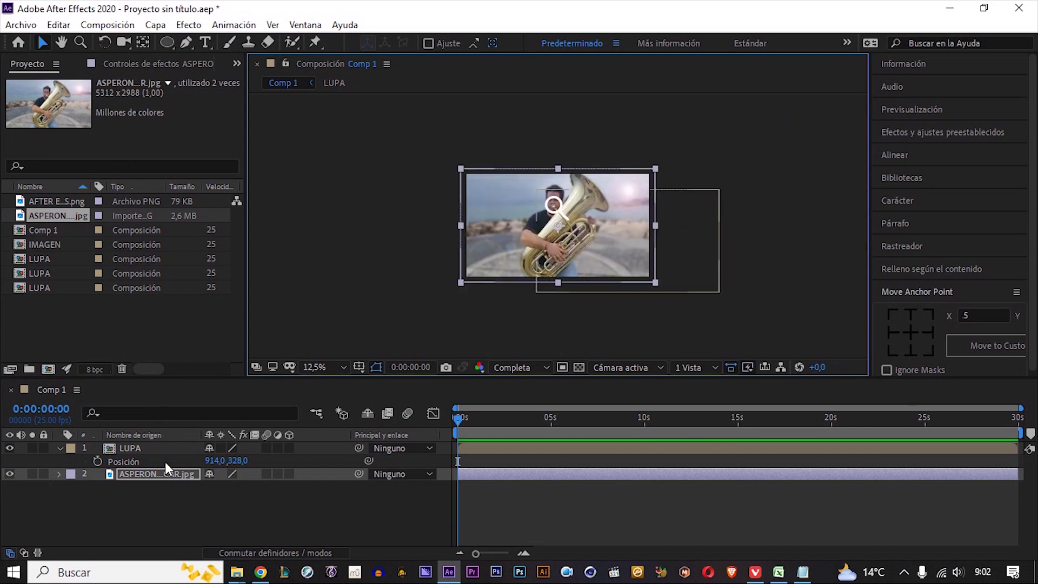
- Precompose the ASPERON tuba layer as EFECTO, transferring all attributes into it
{"action": "right_click", "coordinate": [167, 474]}
{"action": "left_click", "coordinate": [214, 406]}
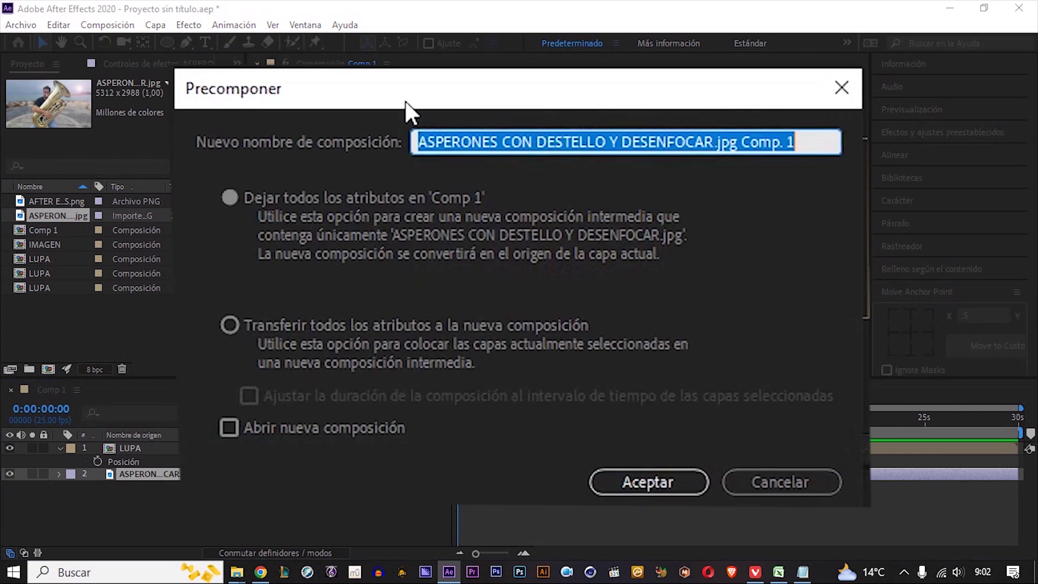
{"action": "type", "text": "EFECTO"}
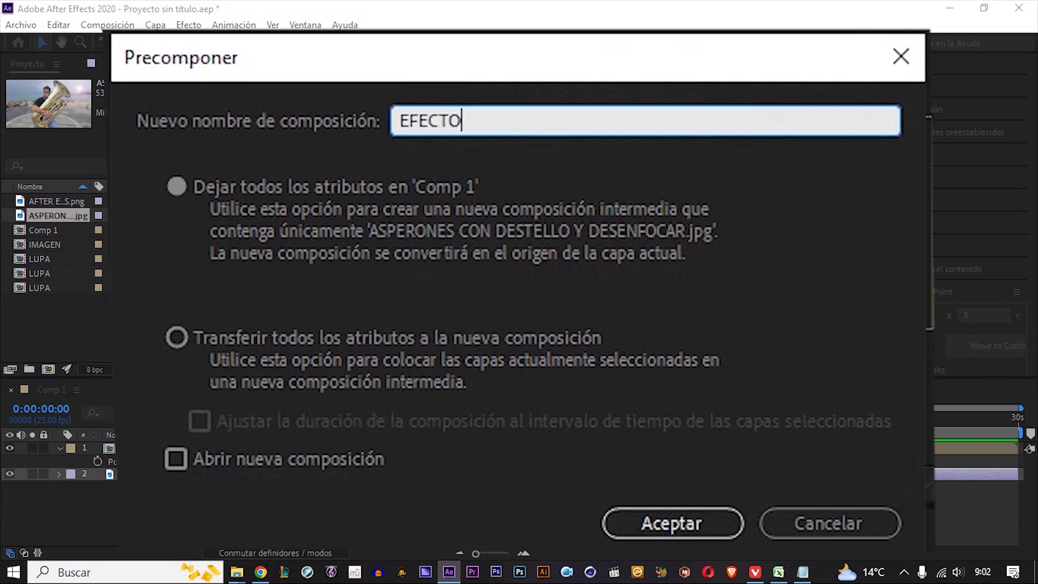
{"action": "left_click", "coordinate": [422, 341]}
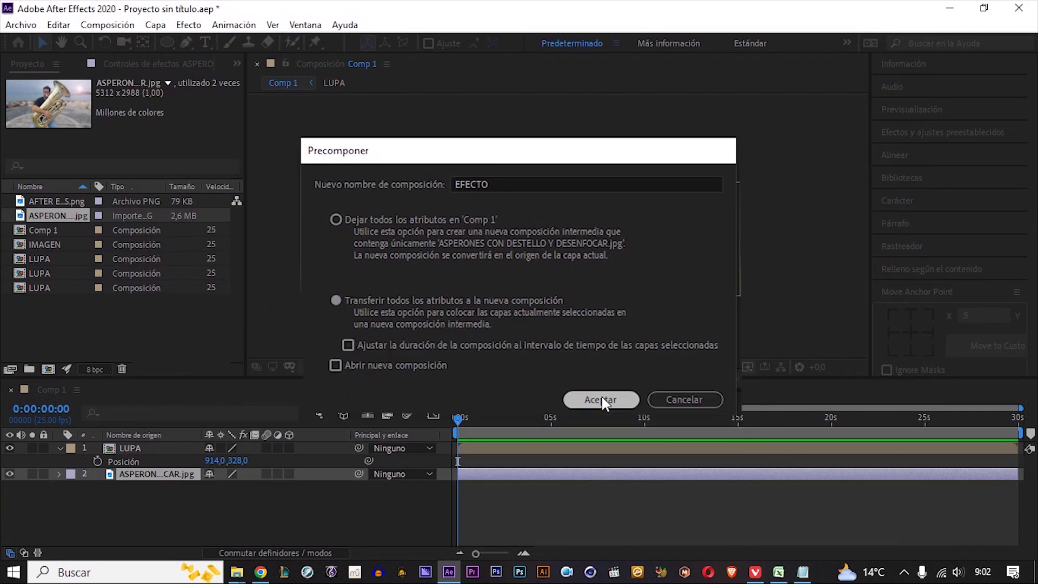
{"action": "left_click", "coordinate": [604, 403]}
{"action": "left_click", "coordinate": [199, 63]}
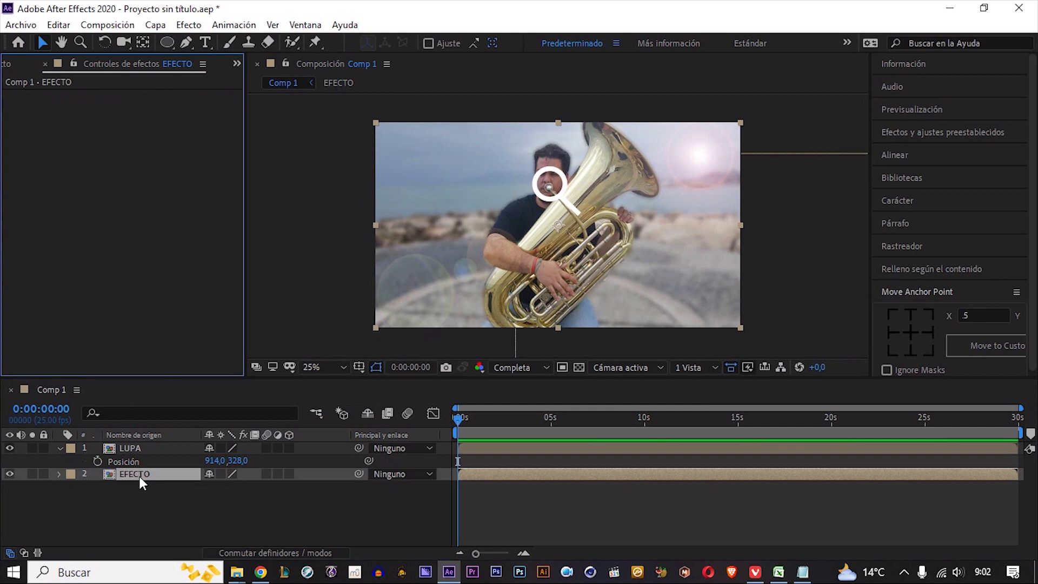
- Apply the Aumentar magnify effect to EFECTO via the 'aume' effect search
{"action": "key", "text": "ctrl+space"}
{"action": "type", "text": "aume"}
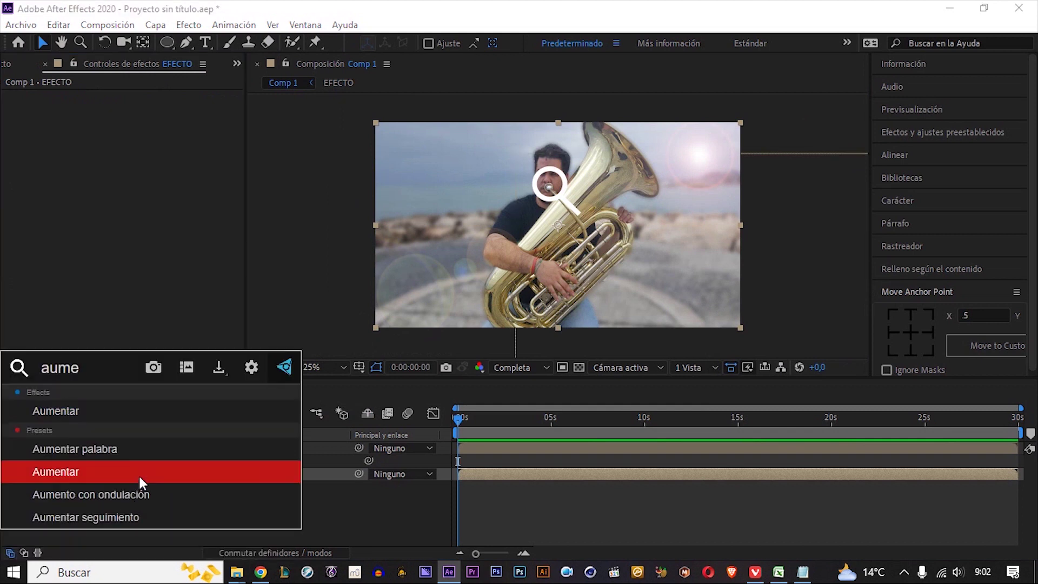
{"action": "left_click", "coordinate": [138, 475]}
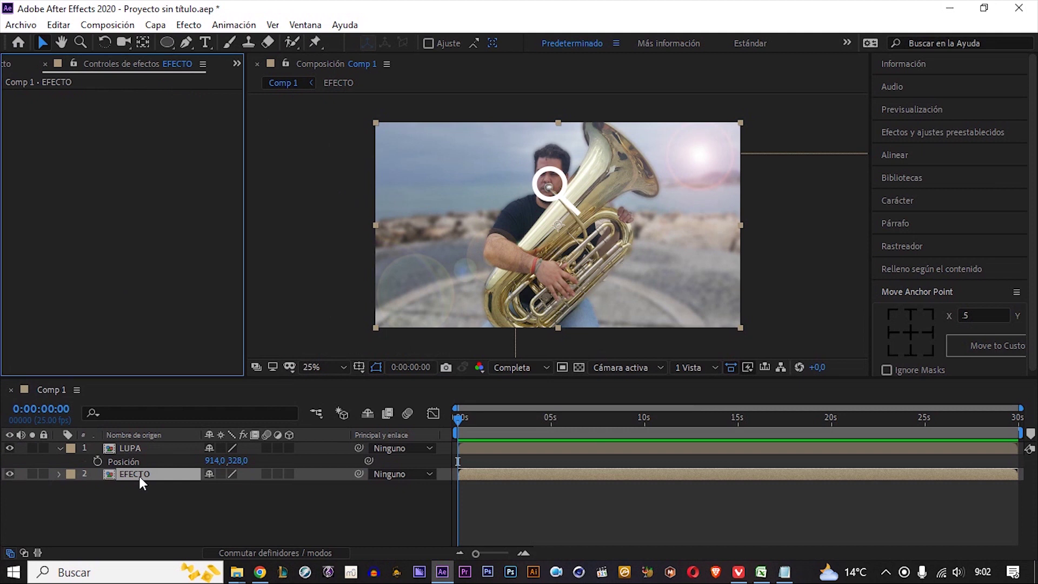
{"action": "key", "text": "ctrl+space"}
{"action": "type", "text": "aume"}
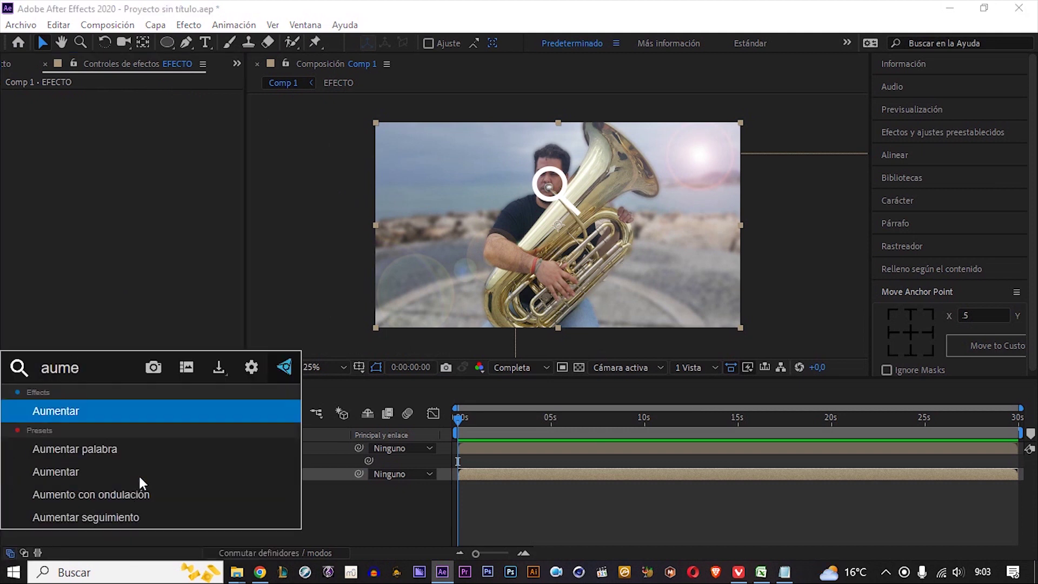
{"action": "left_click", "coordinate": [139, 475]}
{"action": "scroll", "coordinate": [566, 237], "scroll_direction": "up", "scroll_amount": 2}
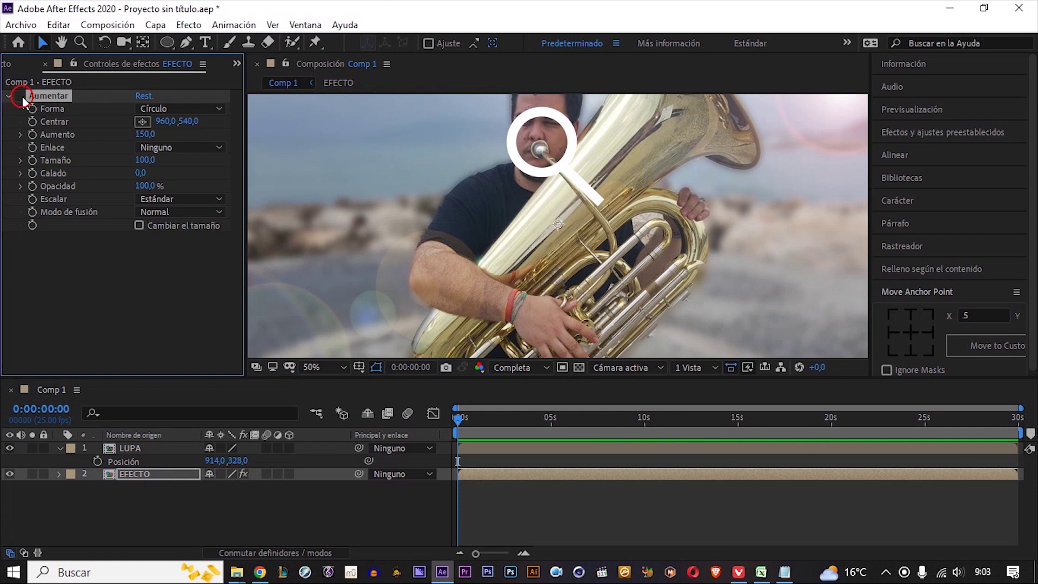
{"action": "scroll", "coordinate": [423, 233], "scroll_direction": "down", "scroll_amount": 2}
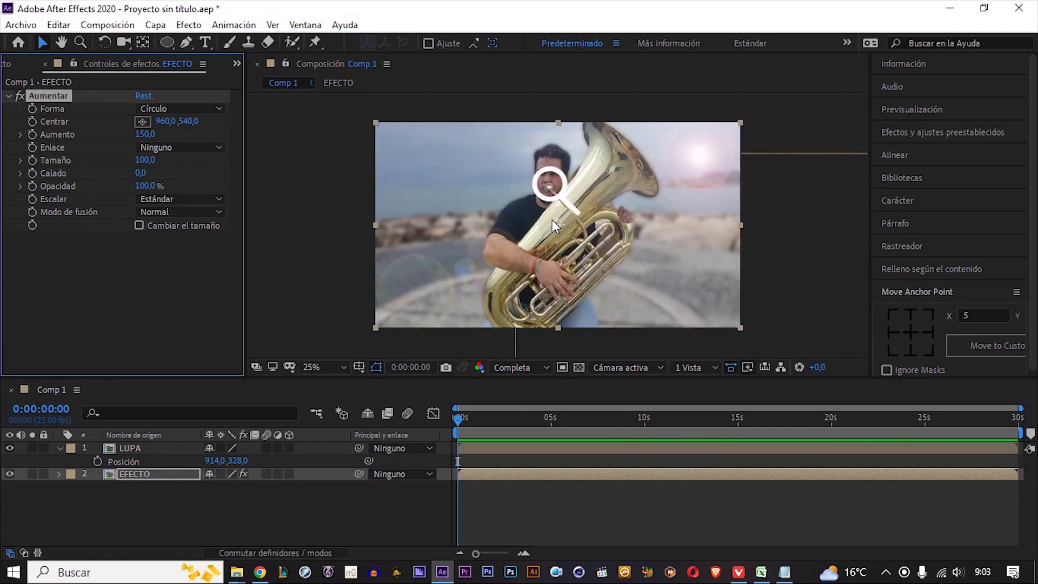
- Centre Aumentar on the tuba mouthpiece at 918,324 with size 90 and magnification 255
{"action": "left_click", "coordinate": [143, 121]}
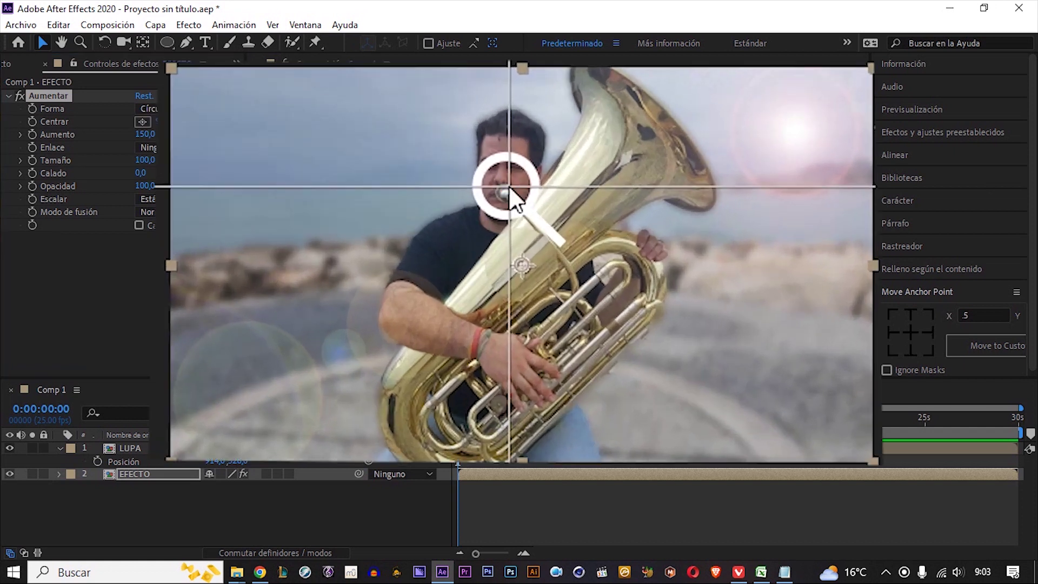
{"action": "left_click", "coordinate": [509, 187]}
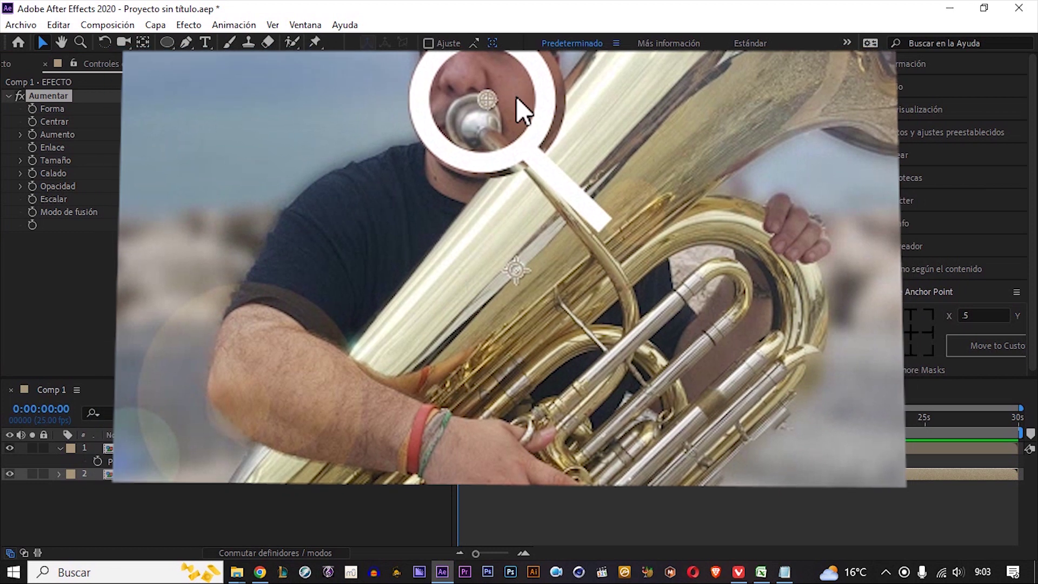
{"action": "left_click", "coordinate": [494, 104]}
{"action": "left_click_drag", "start_coordinate": [498, 108], "coordinate": [525, 119]}
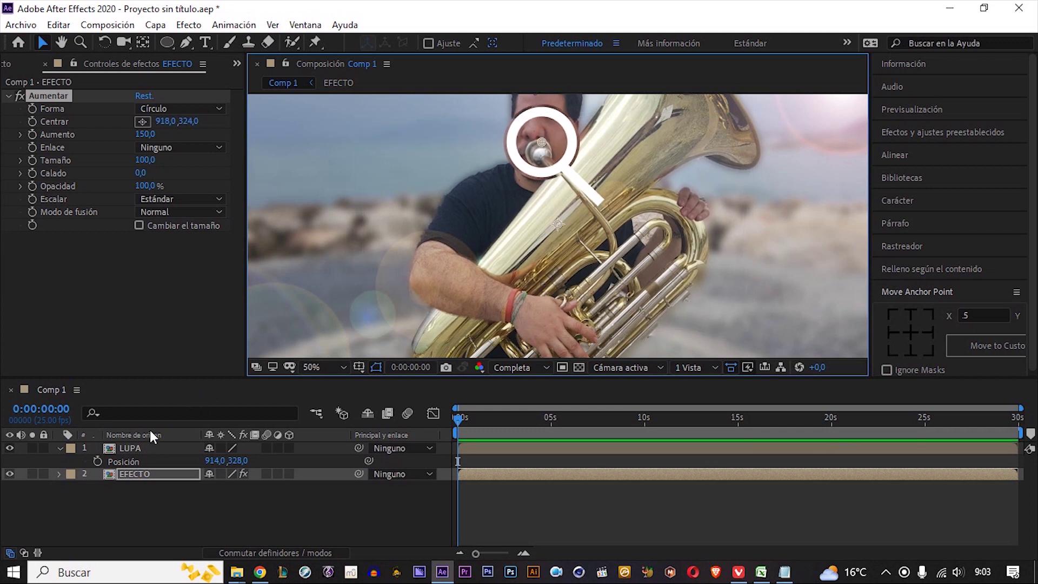
{"action": "left_click", "coordinate": [141, 160]}
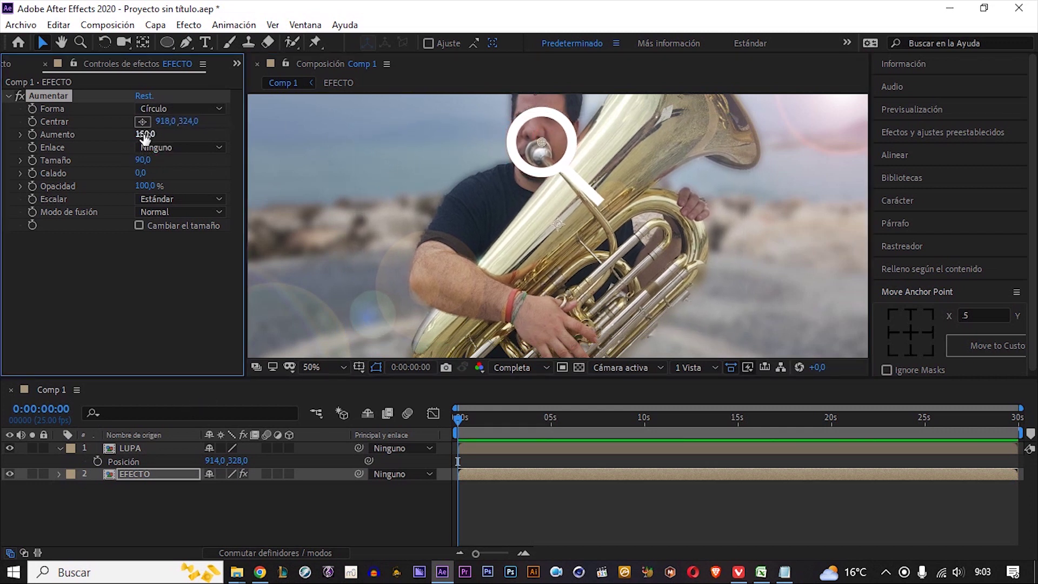
{"action": "left_click_drag", "start_coordinate": [148, 133], "coordinate": [219, 134]}
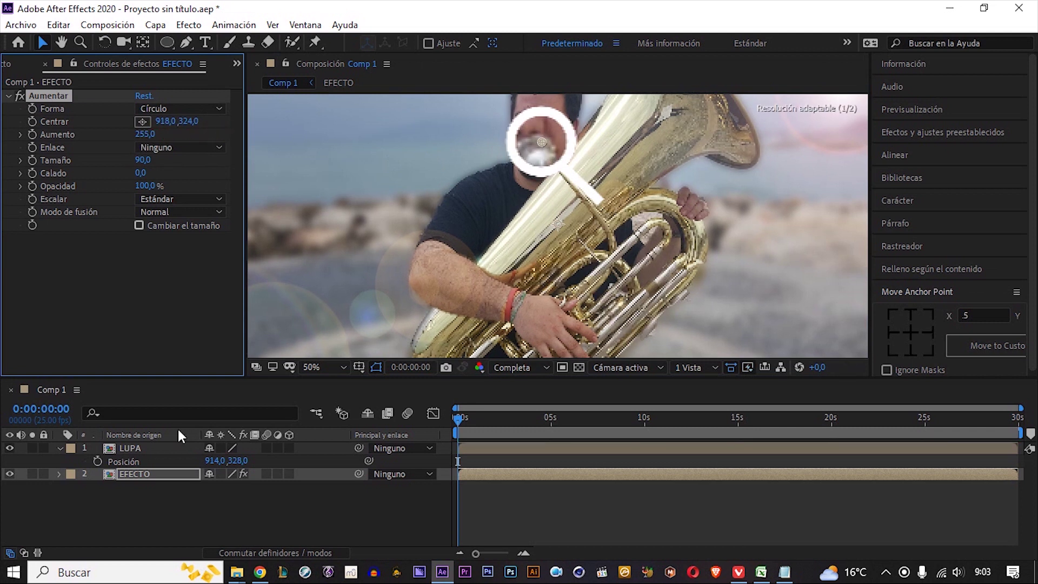
- Zoom the composition view to 50% and trial-move LUPA, then undo the move
{"action": "left_click", "coordinate": [179, 449]}
{"action": "key", "text": "comma"}
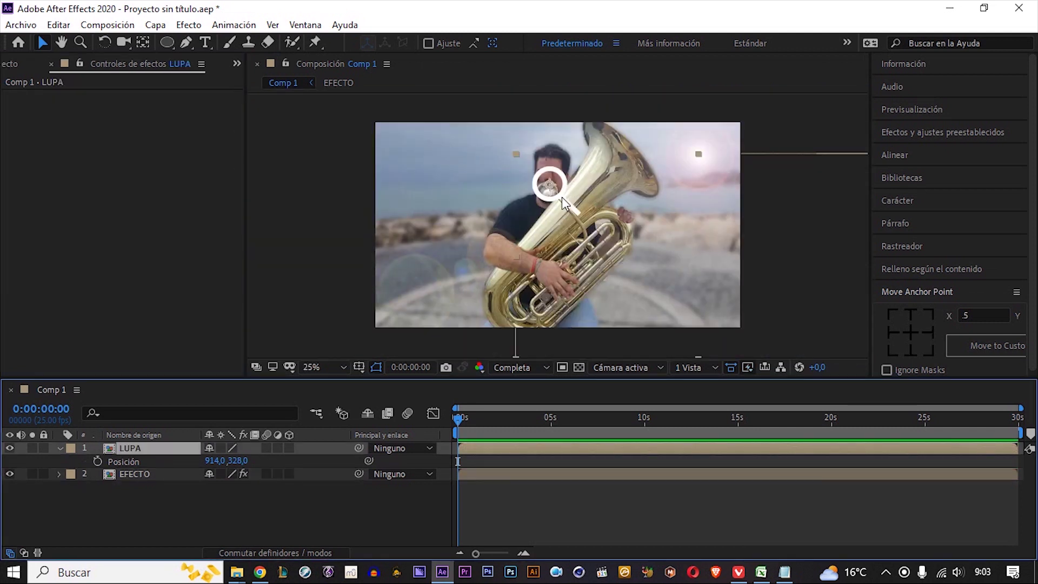
{"action": "key", "text": "period"}
{"action": "left_click_drag", "start_coordinate": [552, 168], "coordinate": [479, 232]}
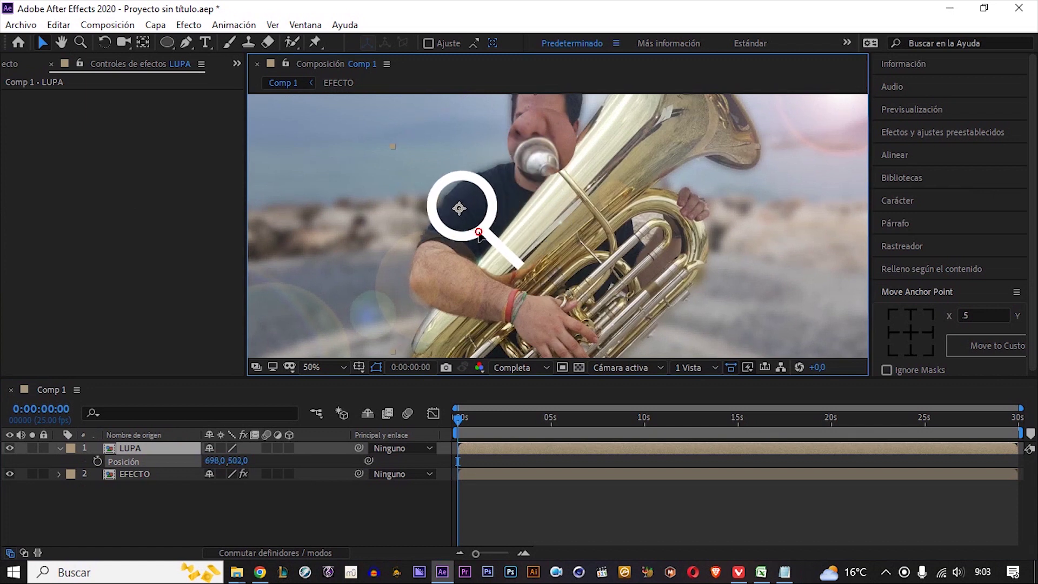
{"action": "key", "text": "ctrl+z"}
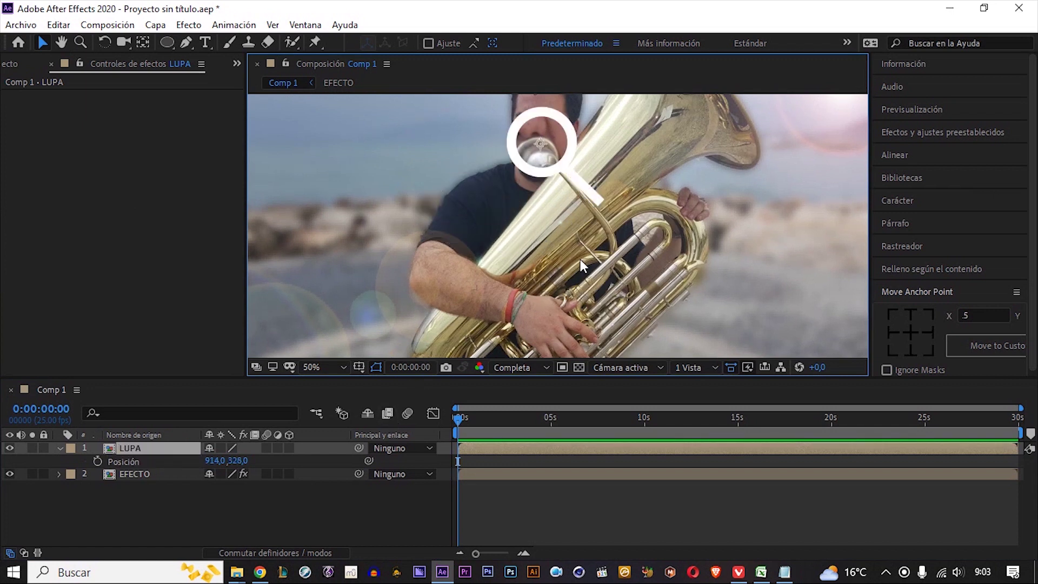
- Pick-whip EFECTO's Aumentar center to LUPA's Position, then move LUPA to 1292,520 to test
{"action": "left_click", "coordinate": [152, 473]}
{"action": "key", "text": "e"}
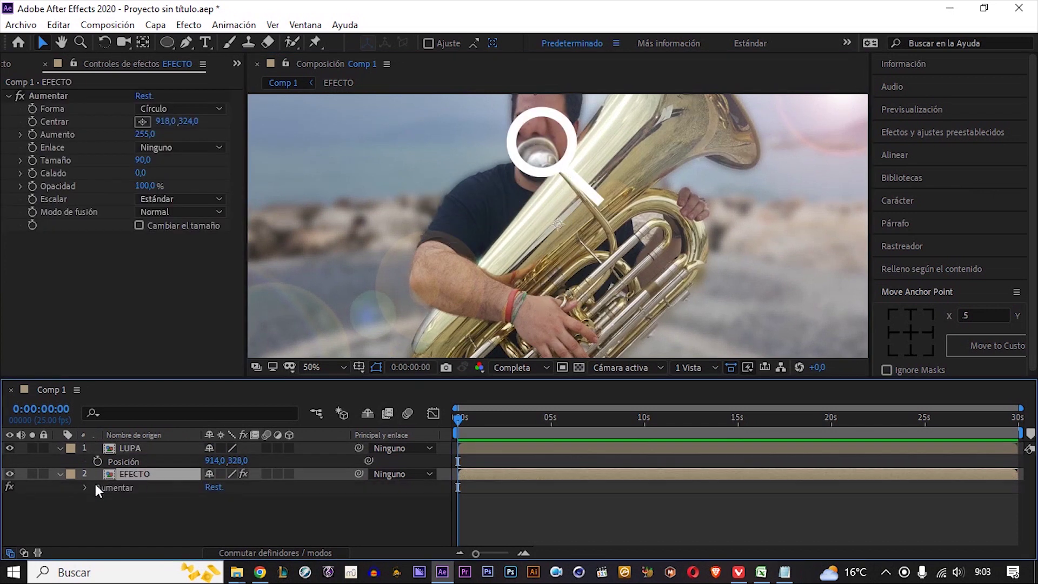
{"action": "left_click", "coordinate": [83, 485]}
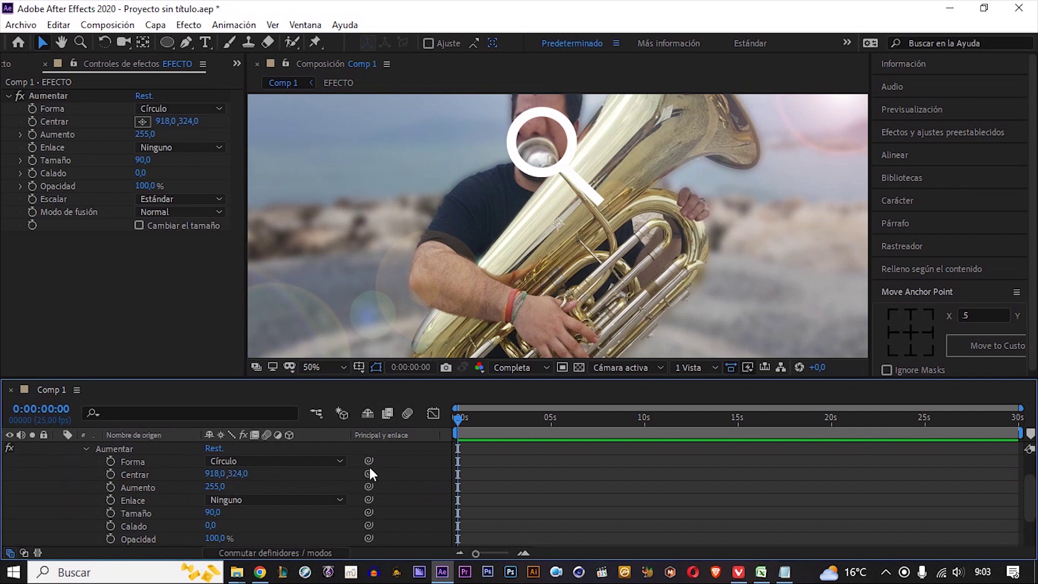
{"action": "mouse_move", "coordinate": [370, 476]}
{"action": "left_mouse_down"}
{"action": "mouse_move", "coordinate": [161, 409]}
{"action": "mouse_move", "coordinate": [129, 462]}
{"action": "left_mouse_up"}
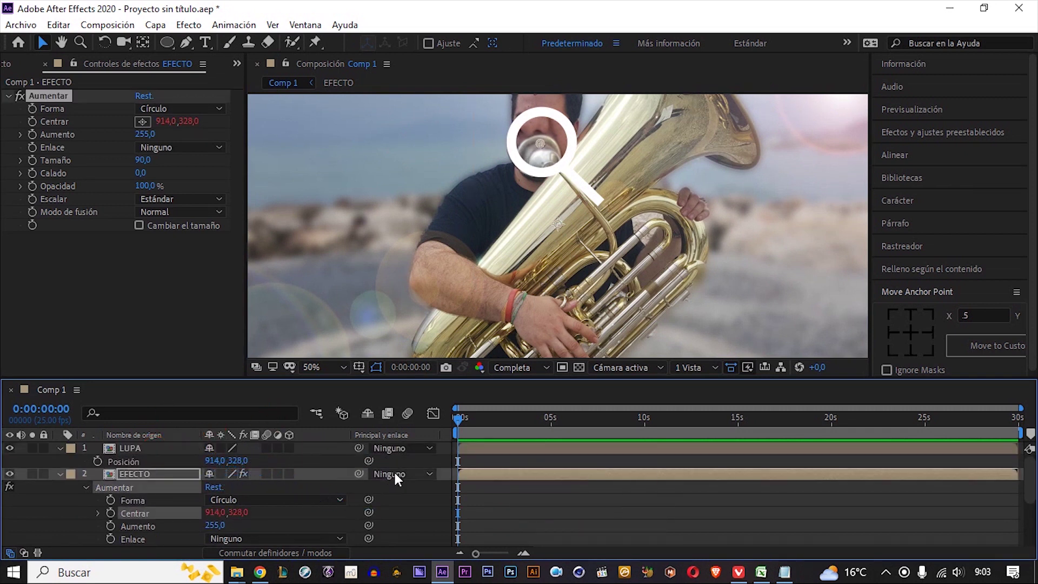
{"action": "left_click", "coordinate": [142, 448]}
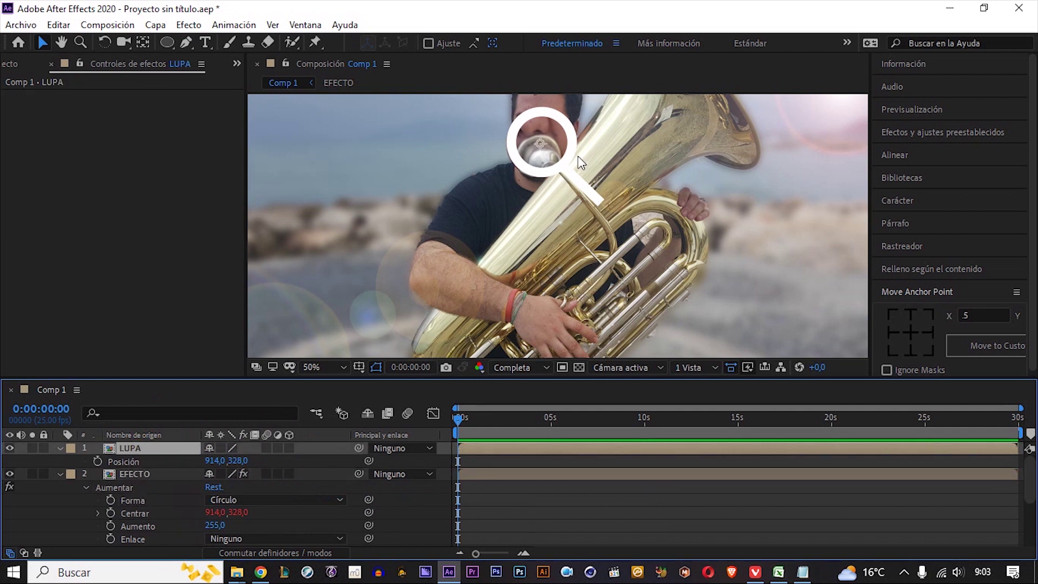
{"action": "mouse_move", "coordinate": [553, 179]}
{"action": "left_mouse_down"}
{"action": "mouse_move", "coordinate": [457, 265]}
{"action": "mouse_move", "coordinate": [565, 146]}
{"action": "mouse_move", "coordinate": [717, 233]}
{"action": "mouse_move", "coordinate": [684, 217]}
{"action": "left_mouse_up"}
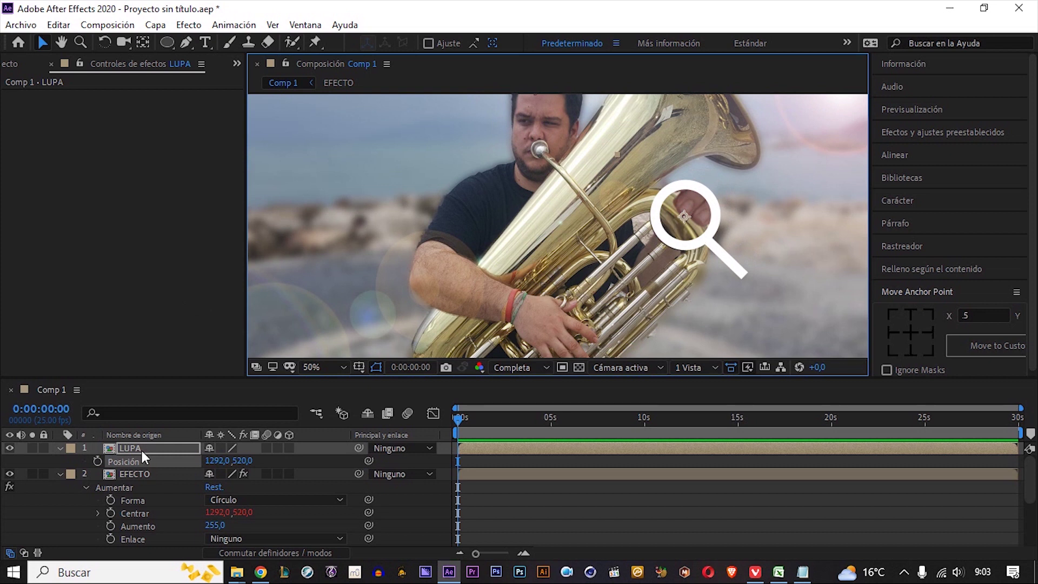
- Set EFECTO's Aumentar size to 87
{"action": "left_click", "coordinate": [118, 477]}
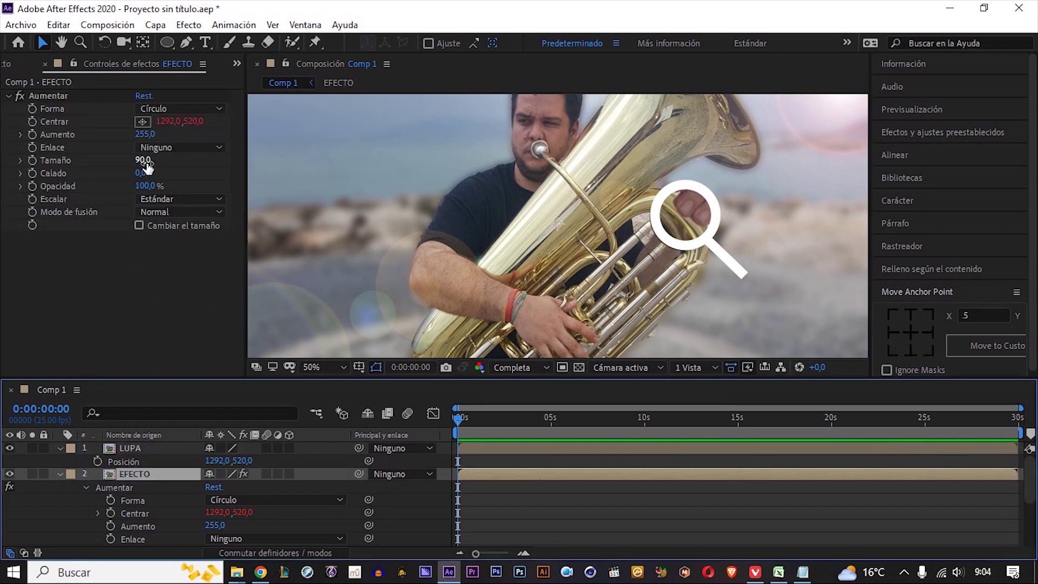
{"action": "left_click", "coordinate": [145, 162]}
{"action": "type", "text": "87"}
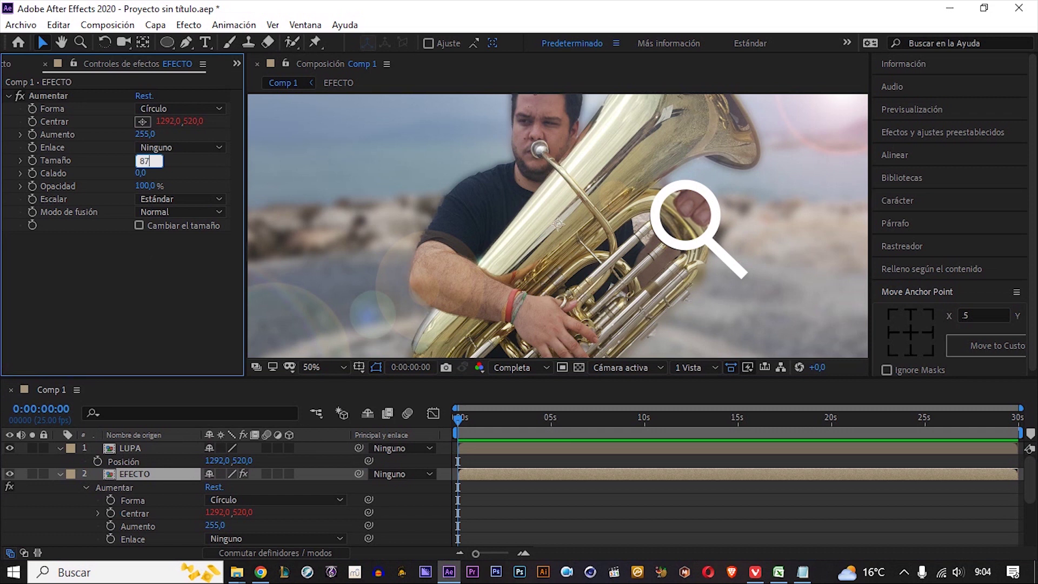
{"action": "key", "text": "Return"}
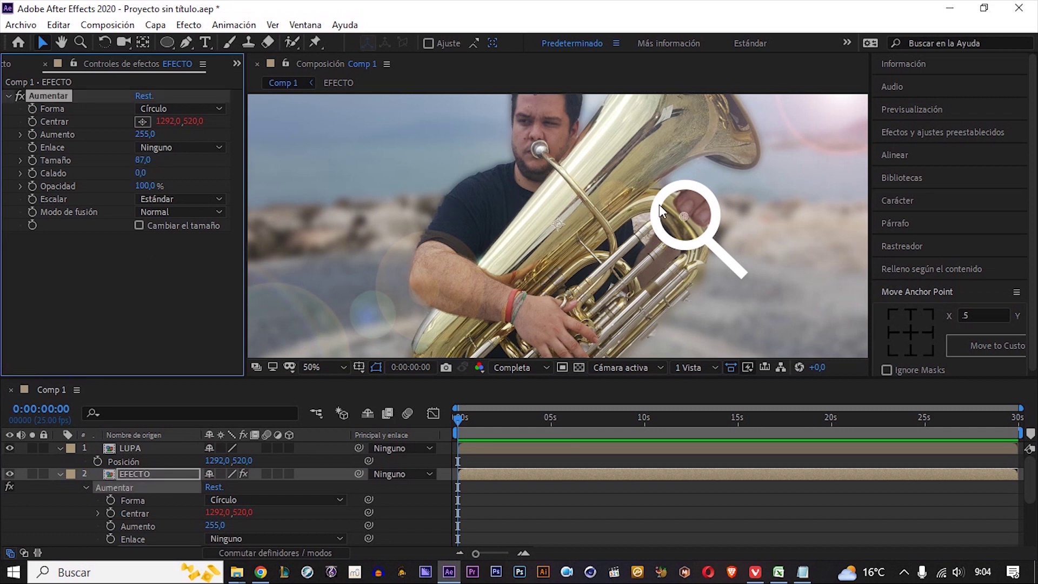
- Move the LUPA magnifying glass down to 960,742 over the tuba's valves
{"action": "left_click", "coordinate": [135, 448]}
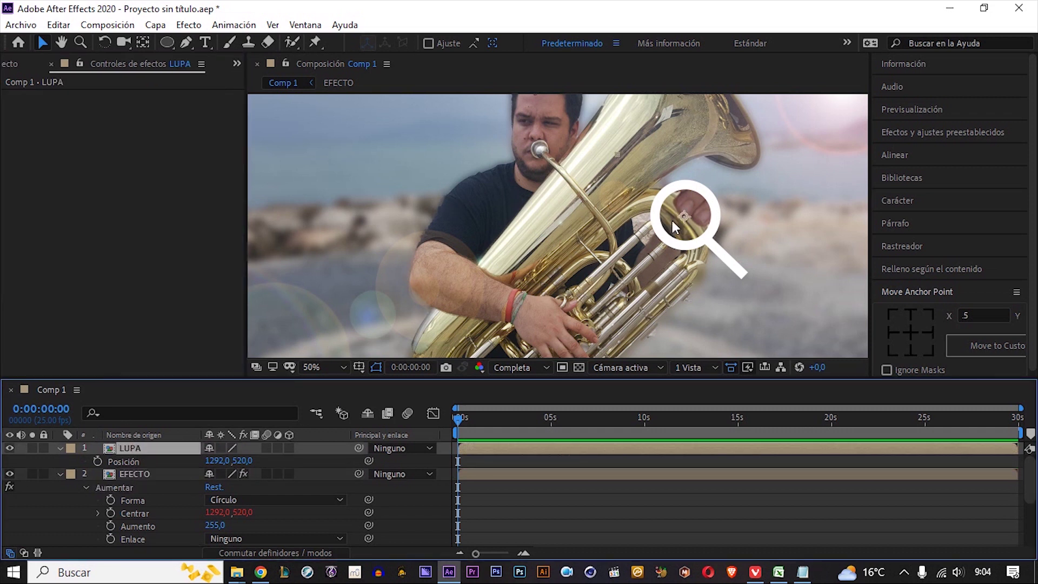
{"action": "mouse_move", "coordinate": [672, 225]}
{"action": "left_mouse_down"}
{"action": "mouse_move", "coordinate": [524, 118]}
{"action": "mouse_move", "coordinate": [562, 172]}
{"action": "mouse_move", "coordinate": [569, 307]}
{"action": "mouse_move", "coordinate": [557, 288]}
{"action": "left_mouse_up"}
{"action": "scroll", "coordinate": [577, 238], "scroll_direction": "down", "scroll_amount": 1}
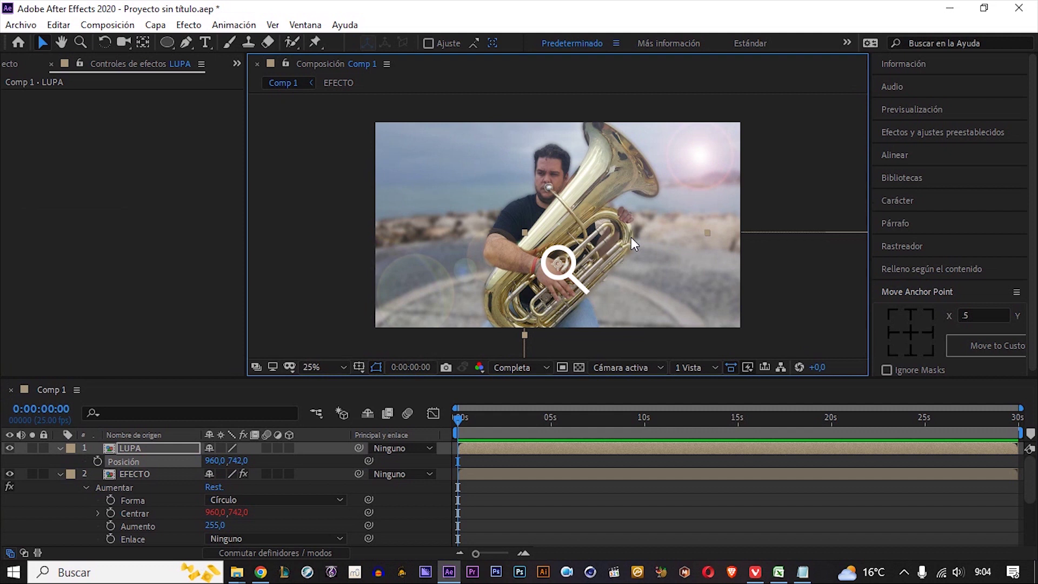